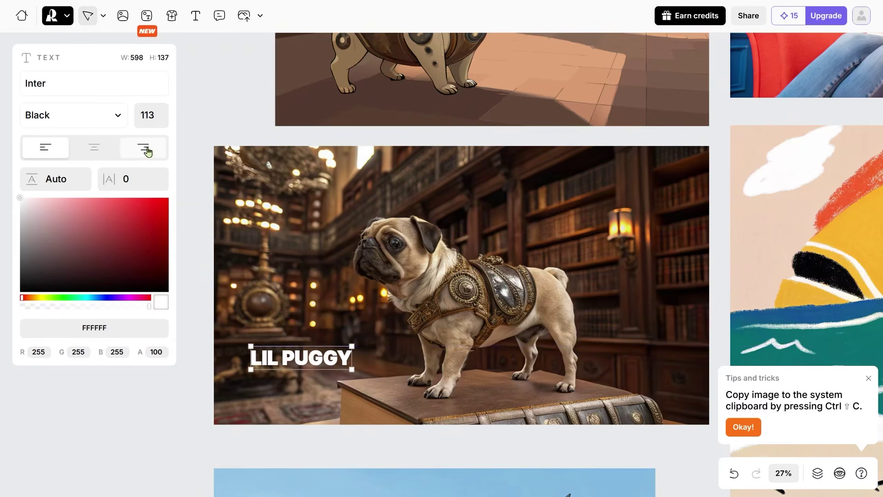
Change the font of the LIL PUGGY text on the library pug image to Irish Grover
left_click(271, 184)
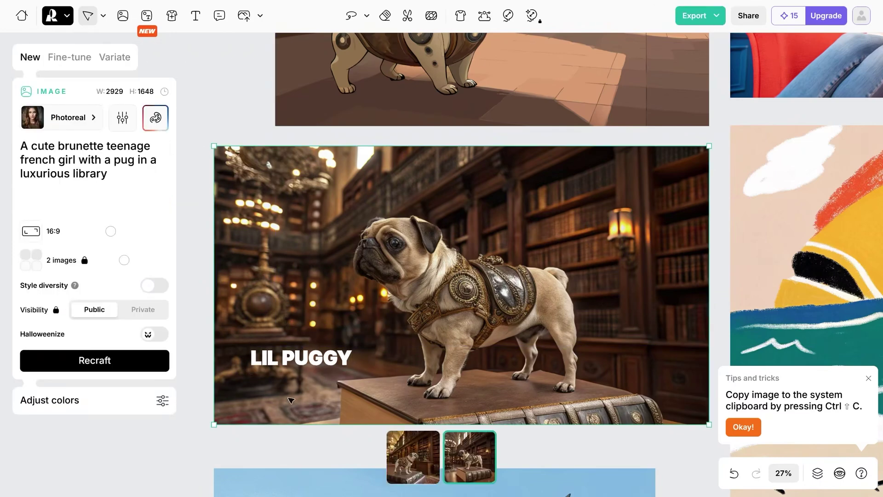
left_click(312, 360)
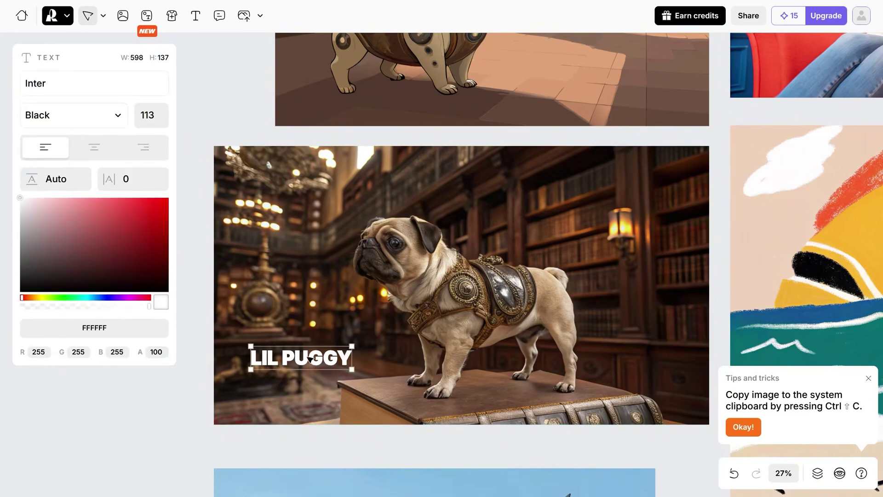
left_click(64, 83)
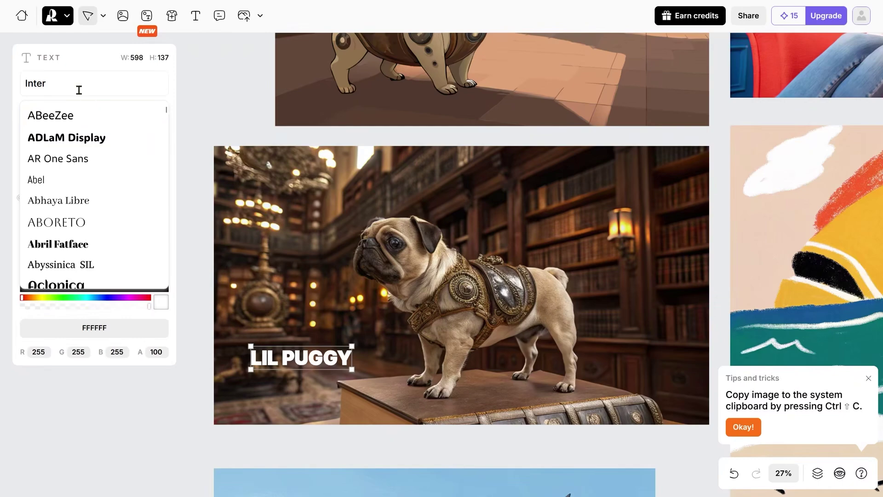
scroll(83, 194, "down", 3)
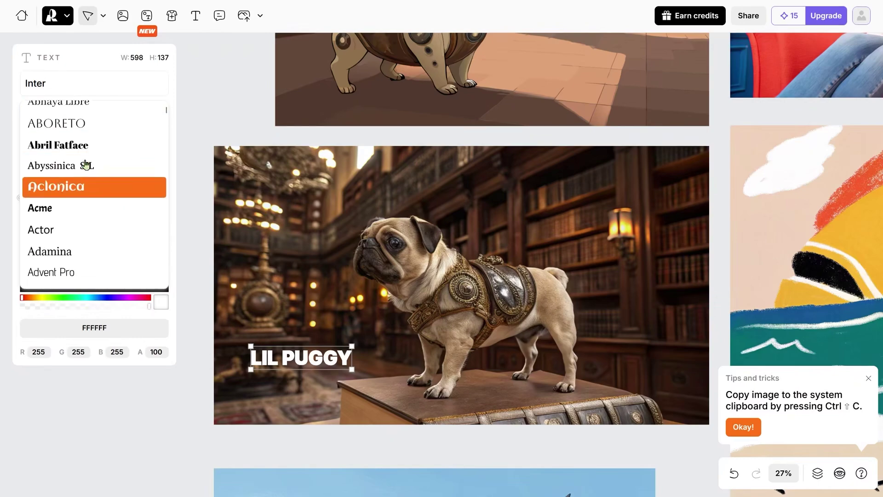
scroll(74, 103, "up", 3)
left_click(63, 88)
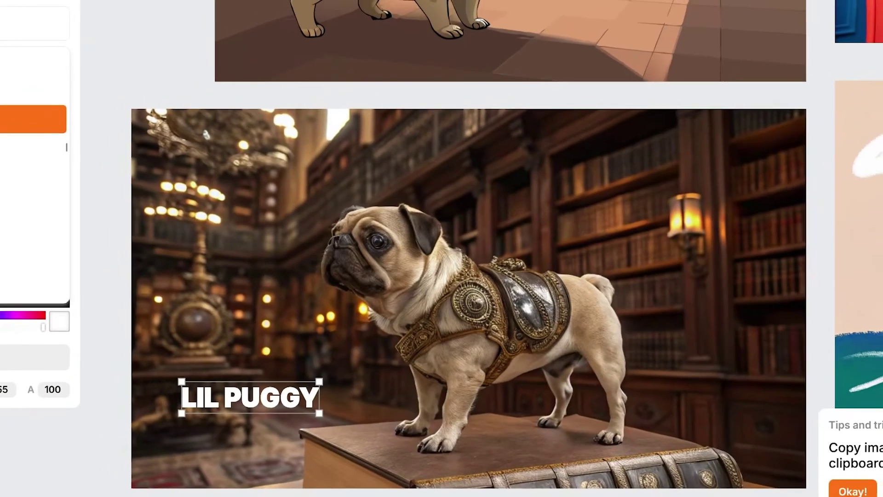
left_click(27, 115)
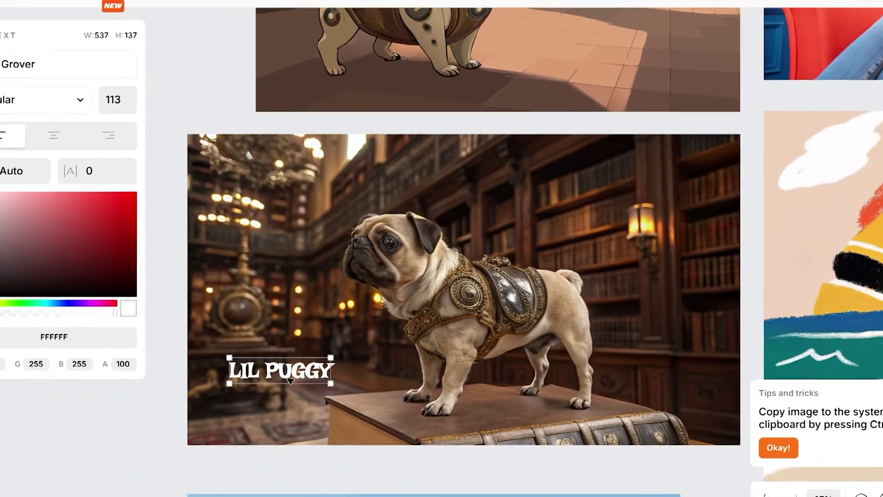
Enlarge the LIL PUGGY text to size 136 and move it slightly up and to the right, in front of the pug
left_click(128, 114)
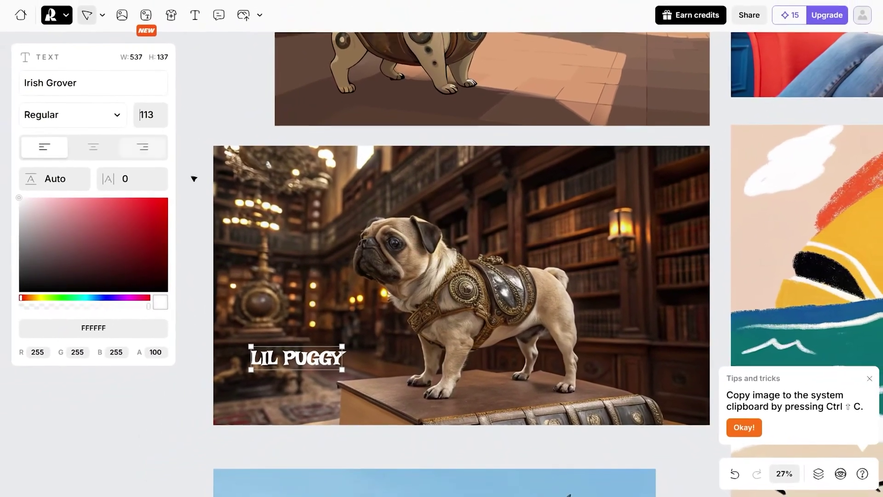
key("Up")
key("Up")
key("Up")
left_click_drag(342, 378, 328, 332)
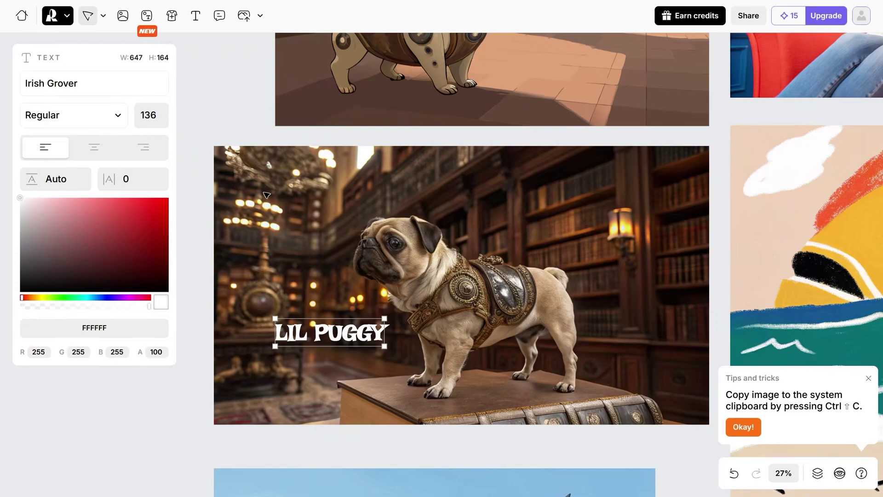
left_click(345, 289)
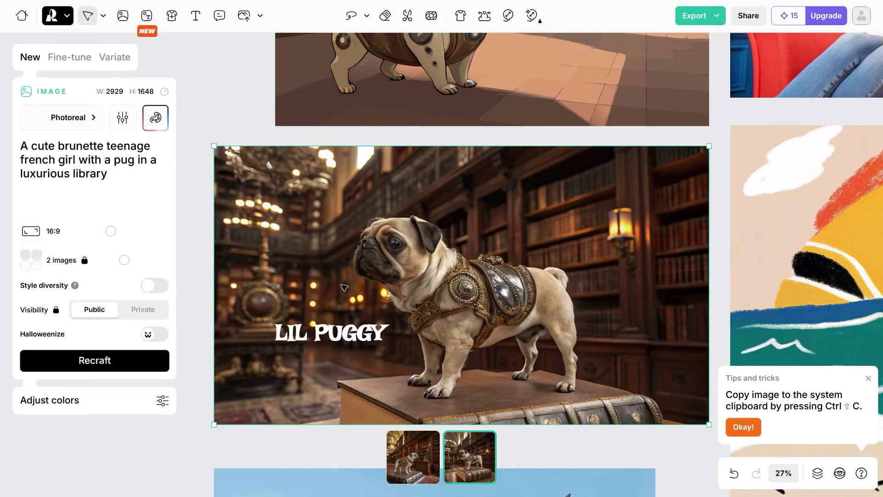
Look over the images below the pug picture, from the fisherman and giant fish scene to the black-and-white detective engraving
scroll(345, 293, "down", 7)
scroll(345, 294, "down", 5)
scroll(345, 295, "up", 12)
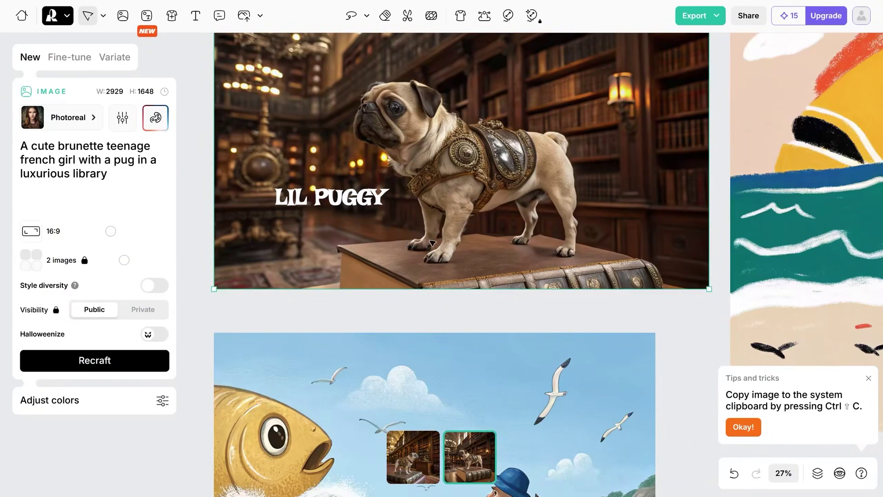
scroll(396, 246, "down", 3)
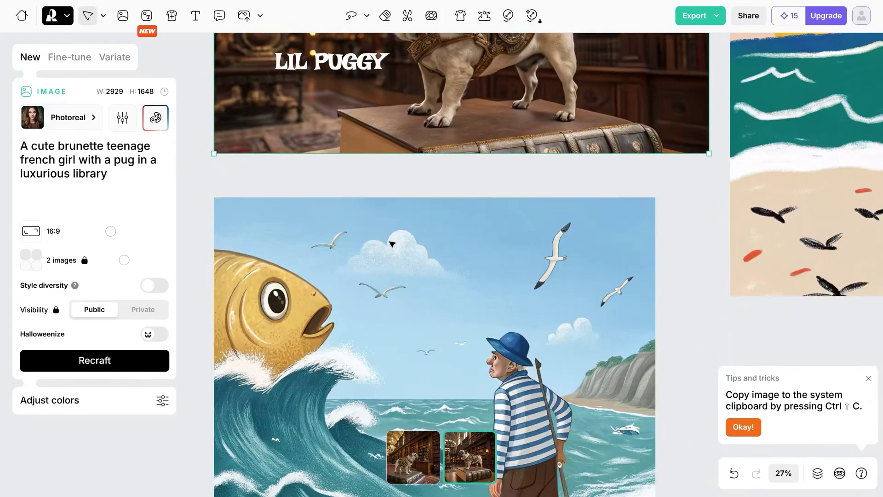
scroll(390, 243, "down", 7)
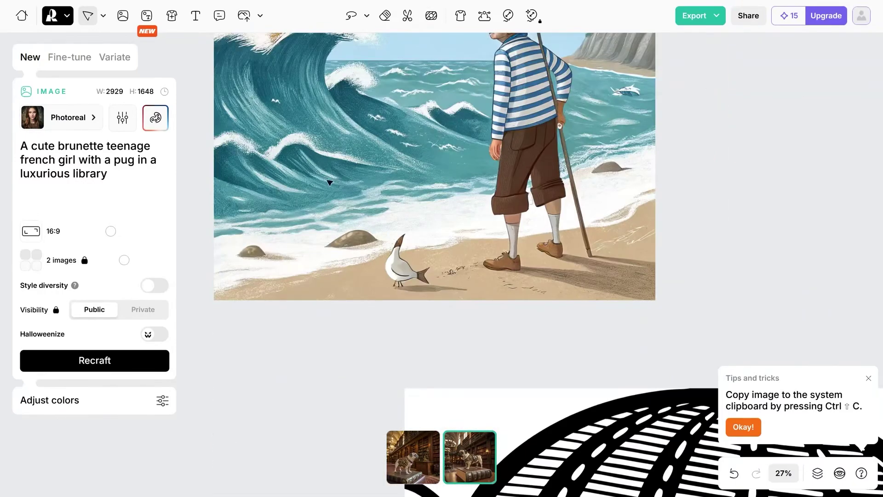
scroll(242, 55, "up", 2)
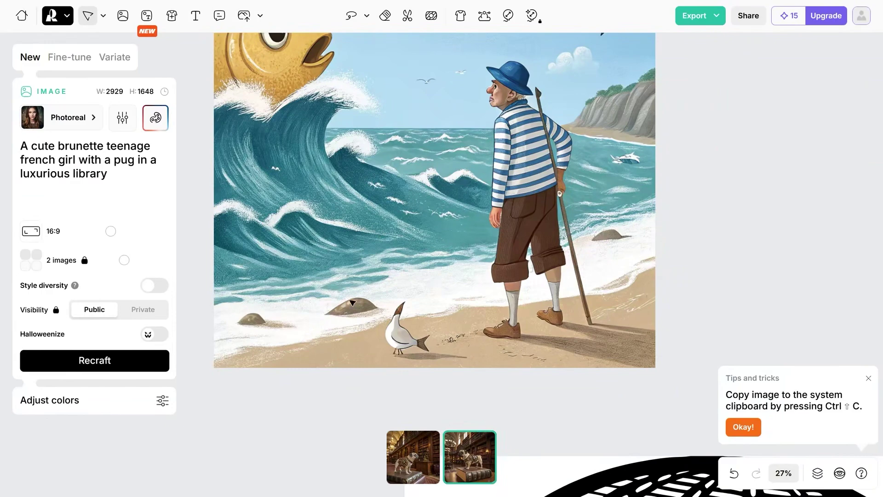
scroll(353, 302, "down", 9)
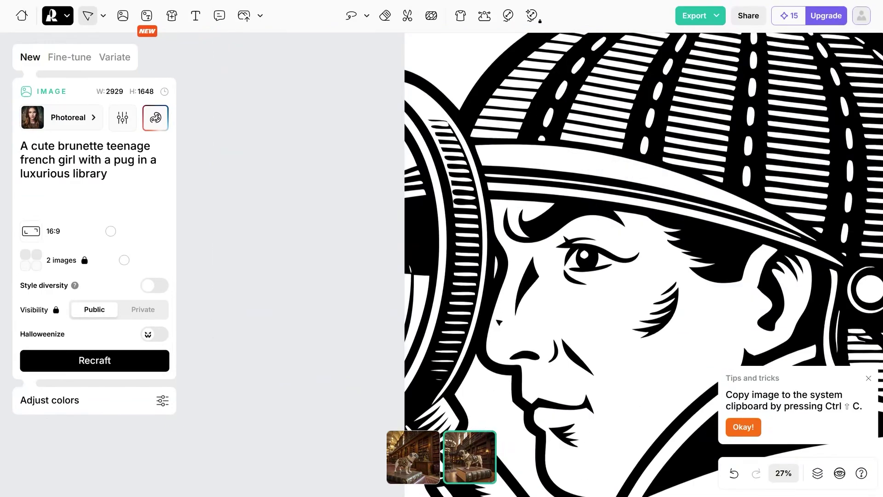
scroll(589, 298, "down", 4)
Switch the Sherlock Holmes vector engraving to its second variant and deselect it
left_click(575, 256)
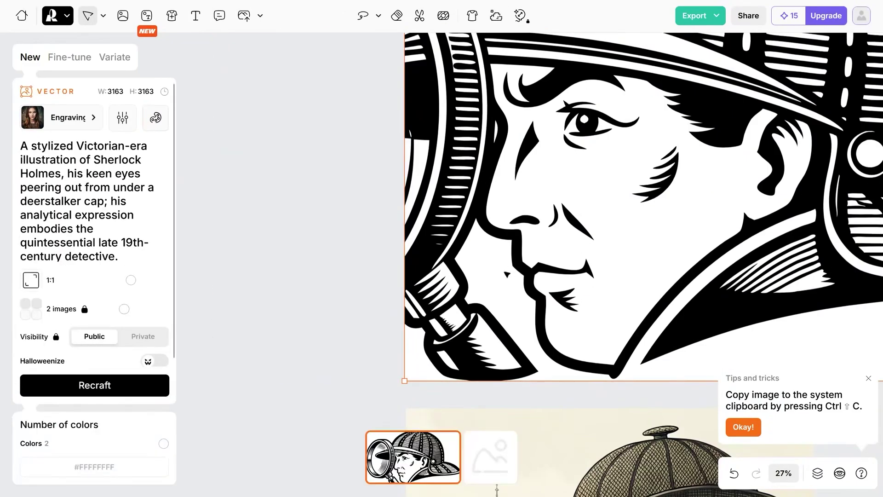
left_click(520, 476)
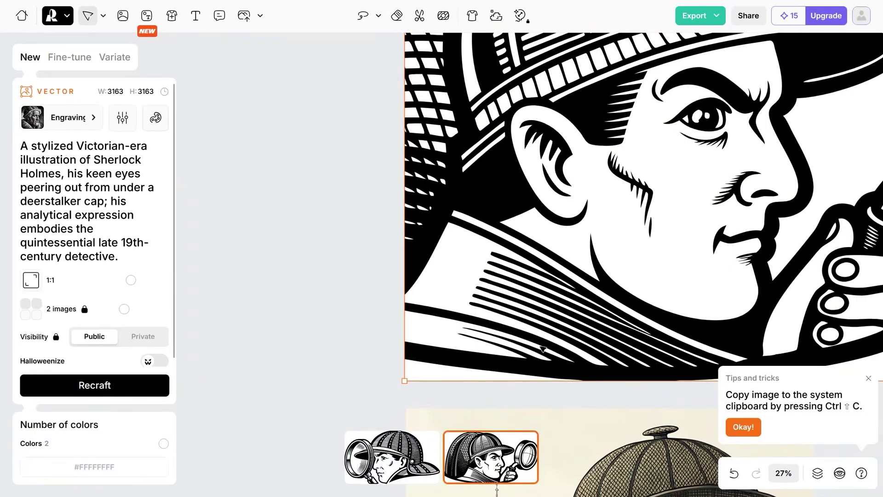
scroll(543, 349, "down", 10)
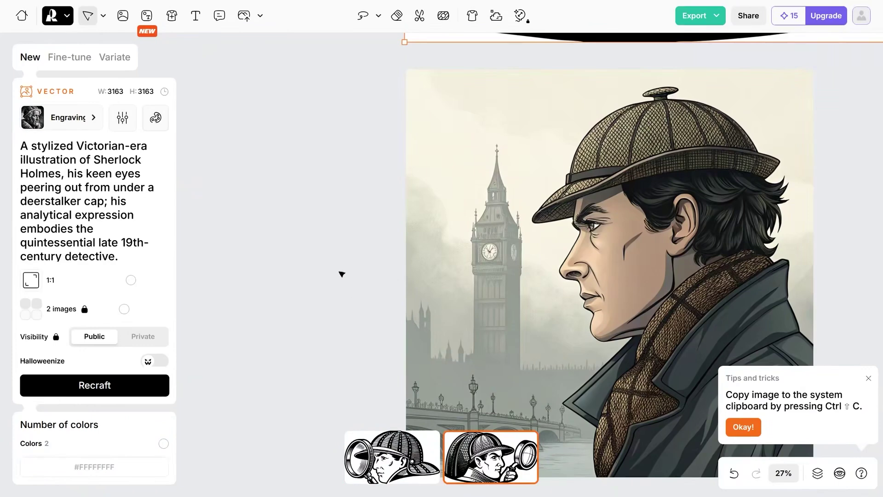
left_click(342, 275)
Select the coloured Sherlock Holmes illustration with the clock tower and open its style selection
scroll(627, 220, "right", 3)
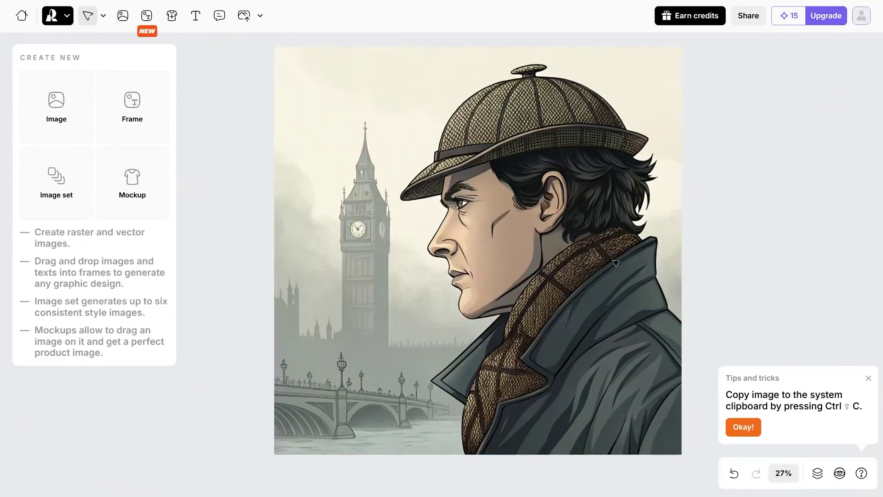
scroll(637, 260, "down", 4)
scroll(637, 259, "up", 6)
scroll(600, 274, "down", 2)
left_click(542, 262)
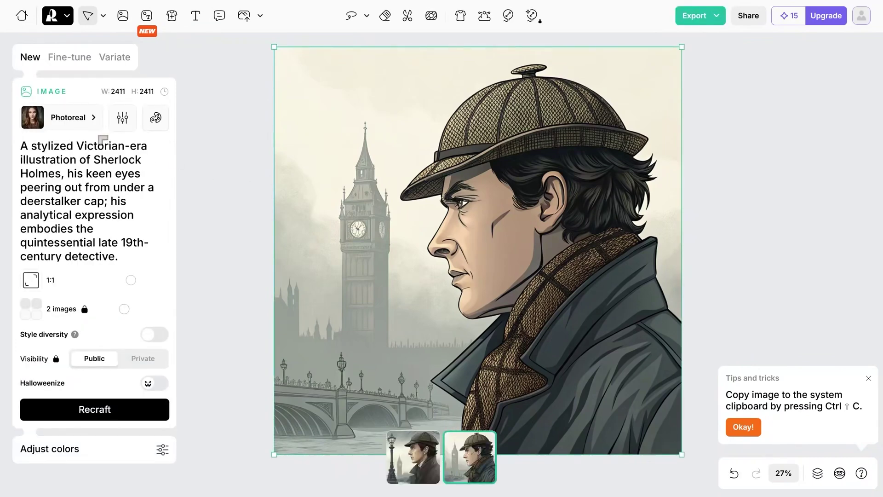
left_click(42, 120)
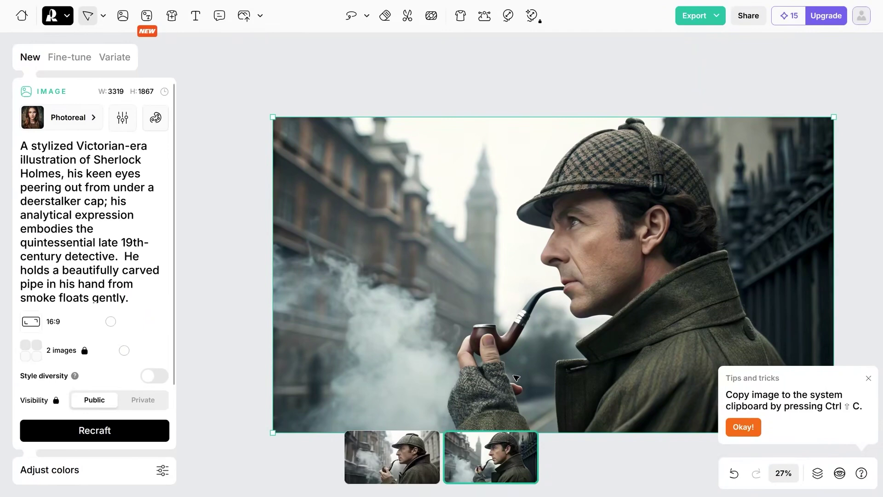
Compare both variants of the Sherlock Holmes pipe photo and examine the second one's face, pipe, hair, hat and smoke up close
left_click(399, 449)
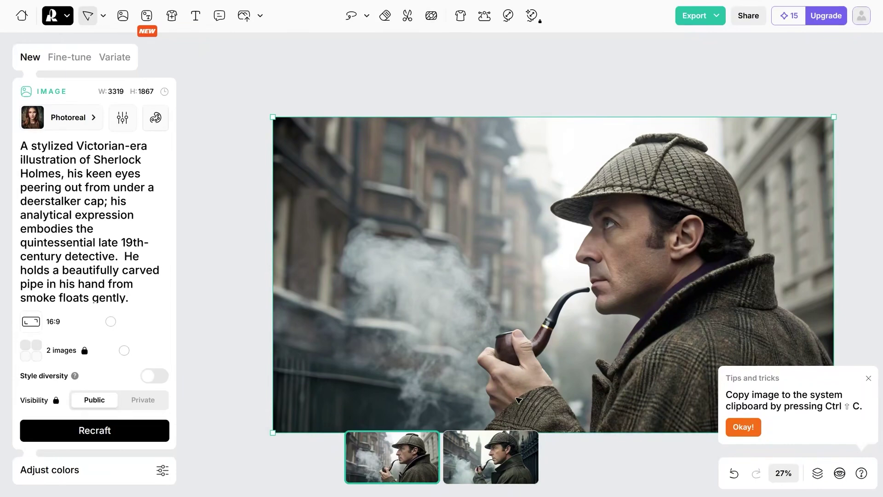
left_click(502, 458)
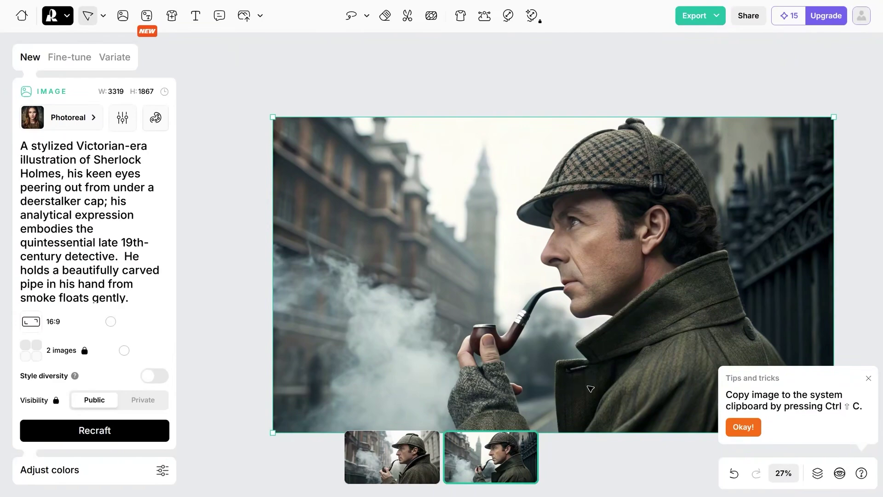
scroll(587, 381, "up", 2)
scroll(601, 388, "down", 2)
scroll(598, 387, "up", 5)
scroll(614, 362, "up", 3)
scroll(623, 221, "up", 6)
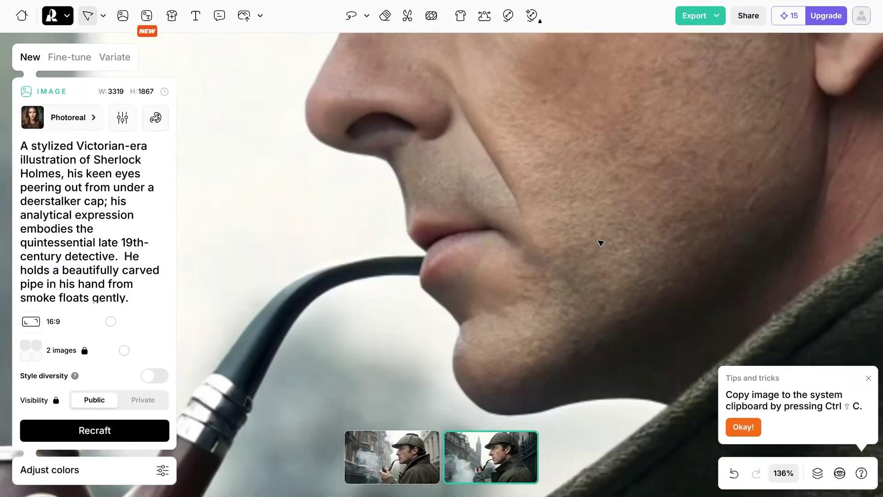
scroll(598, 258, "up", 2)
scroll(596, 263, "up", 5)
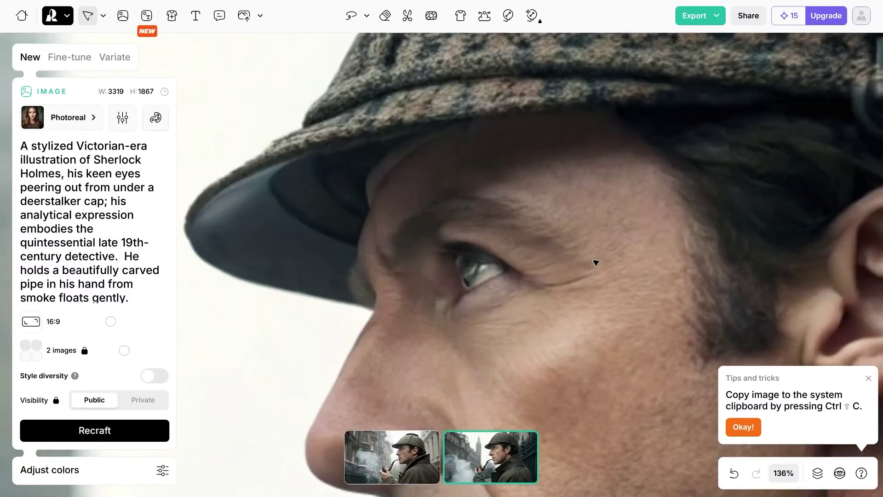
scroll(596, 262, "down", 6)
scroll(495, 302, "down", 3)
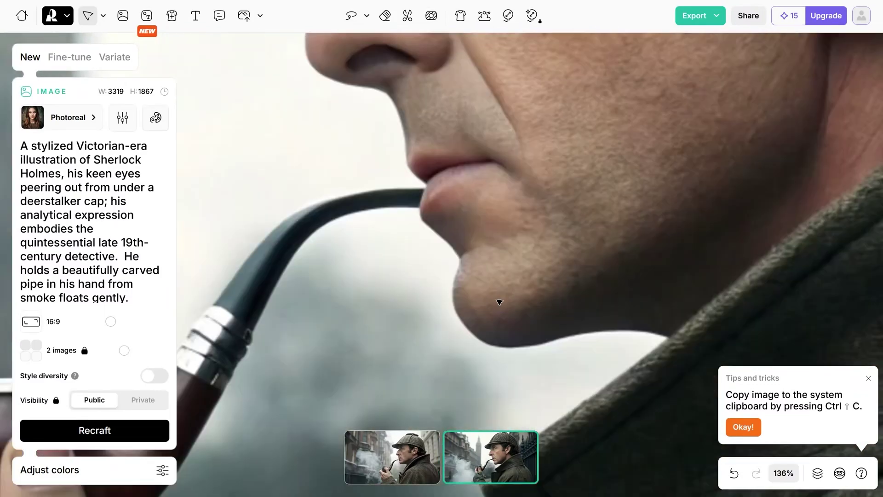
scroll(499, 302, "down", 3)
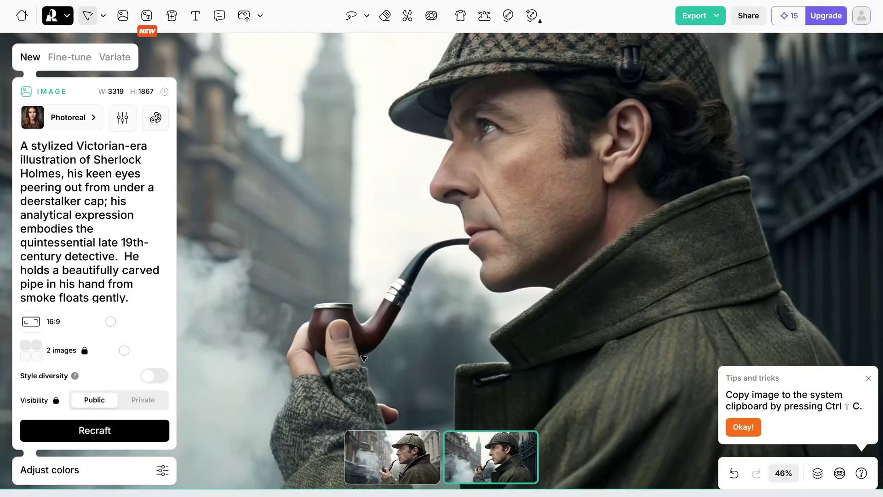
scroll(474, 337, "up", 2)
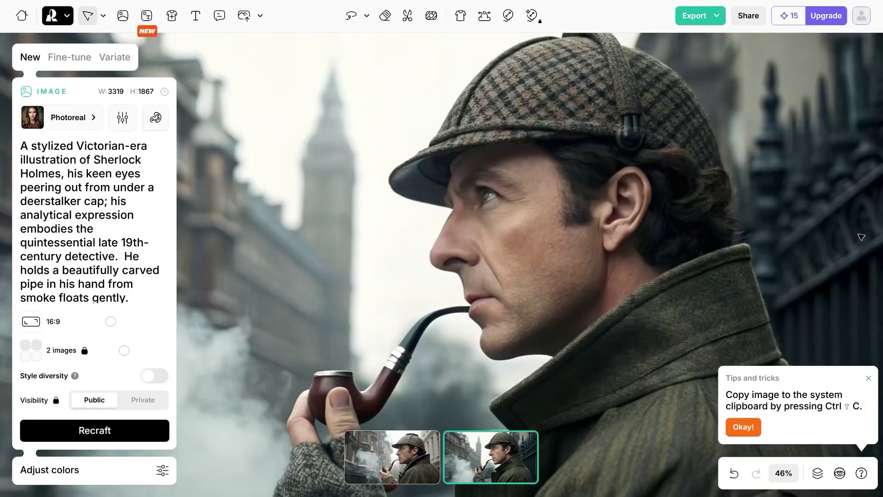
scroll(823, 238, "up", 6)
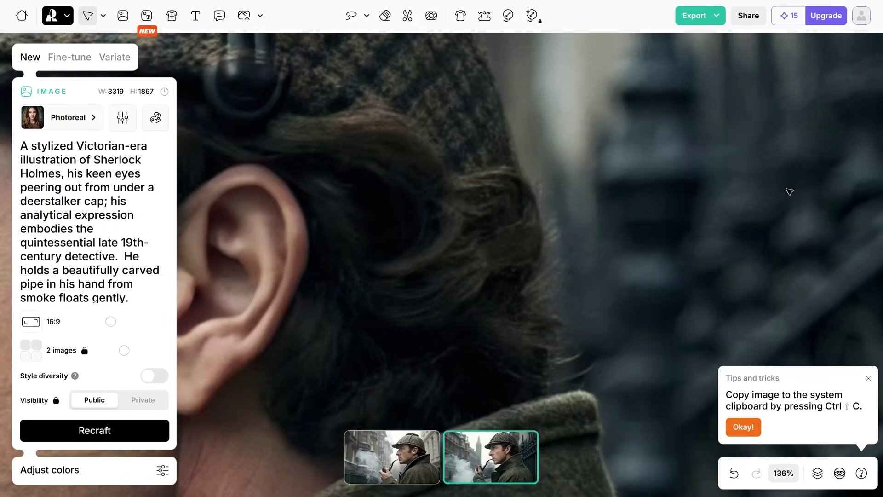
scroll(790, 192, "down", 5)
scroll(749, 212, "up", 4)
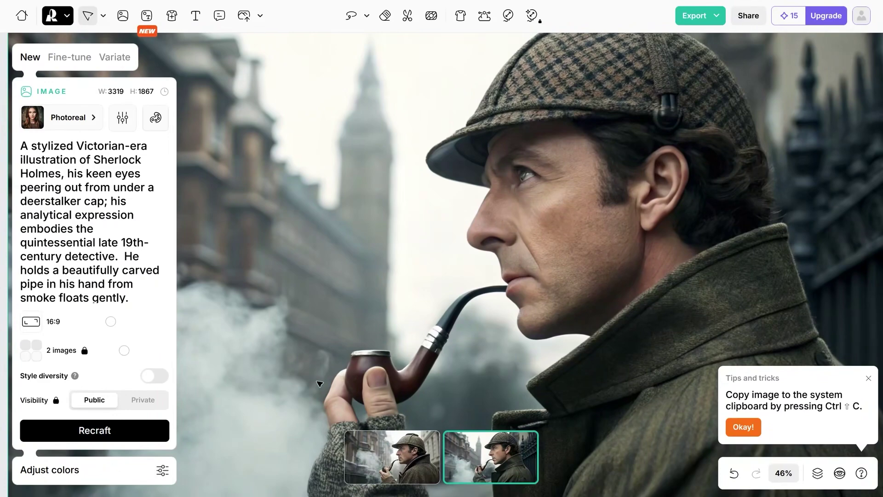
scroll(358, 386, "down", 5)
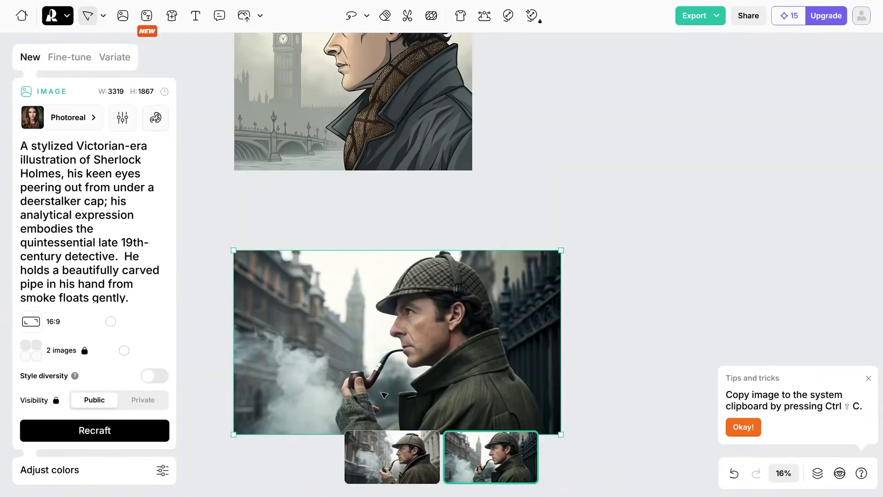
Select the photo of the girl holding a pug on the red armchair and switch it to its first variant
scroll(604, 276, "up", 10)
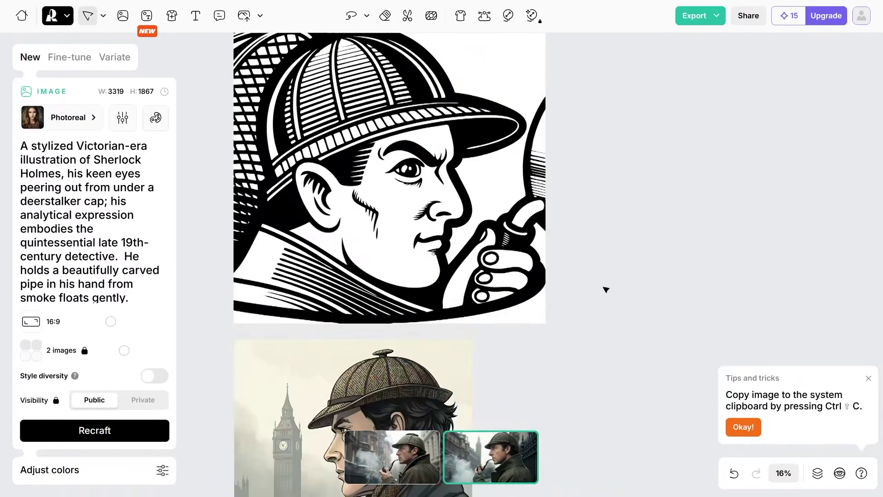
scroll(604, 296, "up", 3)
scroll(602, 296, "up", 10)
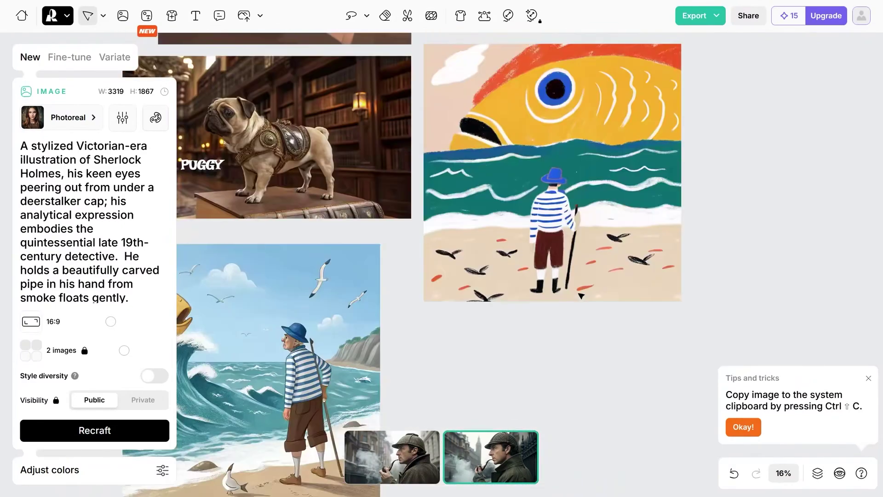
left_click(552, 301)
key("ctrl+d")
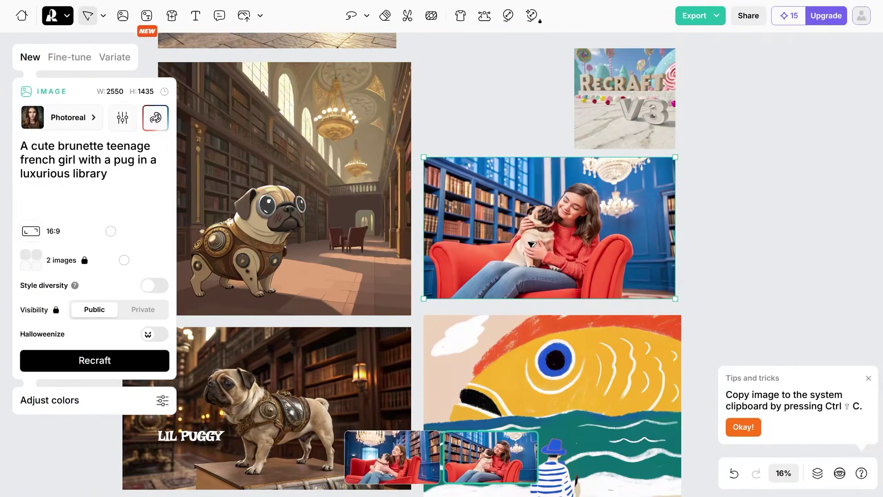
scroll(529, 258, "up", 2)
scroll(529, 271, "down", 2)
scroll(540, 269, "up", 3)
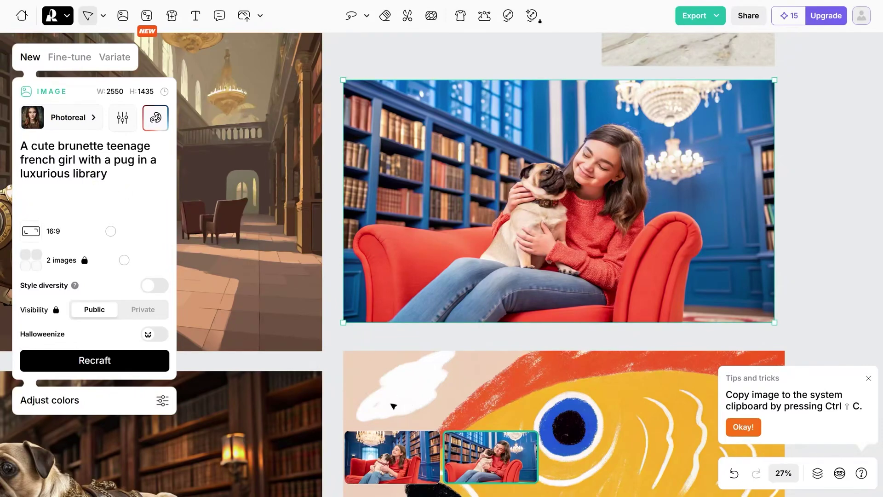
left_click(388, 472)
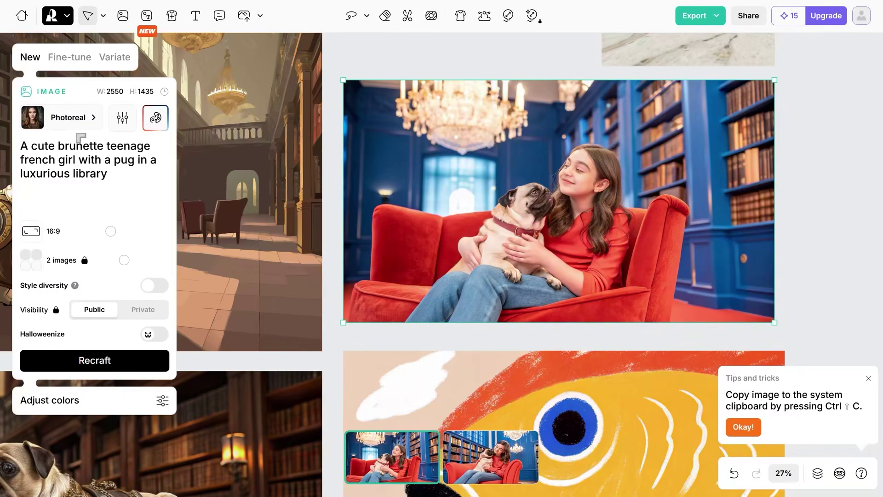
Check the style selection and the colour palette settings of the photo of the girl with the pug
left_click(44, 124)
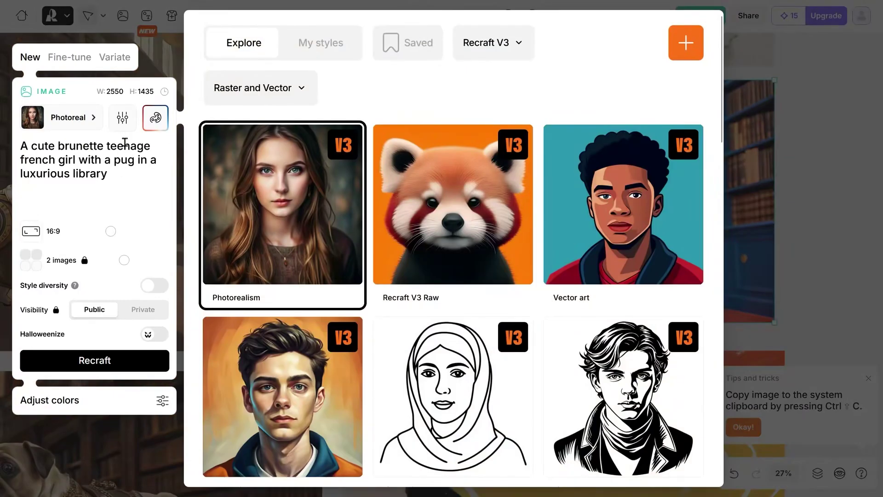
left_click(157, 125)
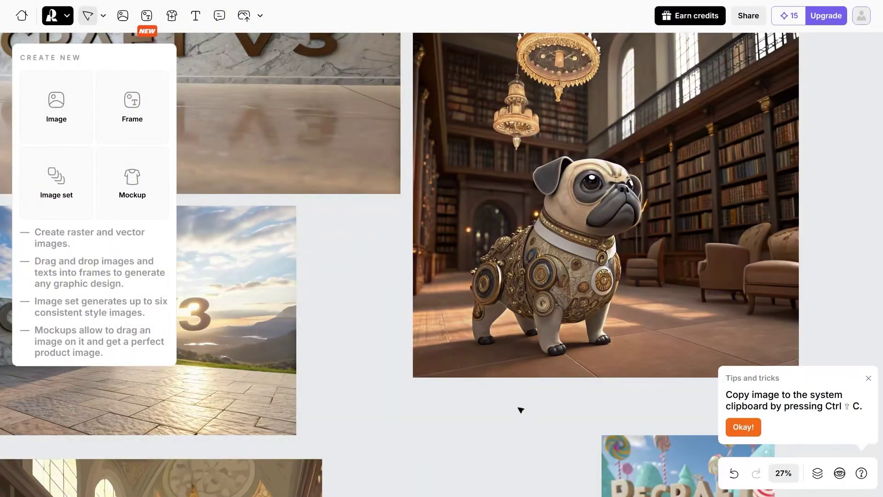
View the candyland image with the marble "Recraft V3" text and its prompt up close, and return to the canvas overview
scroll(521, 409, "down", 3)
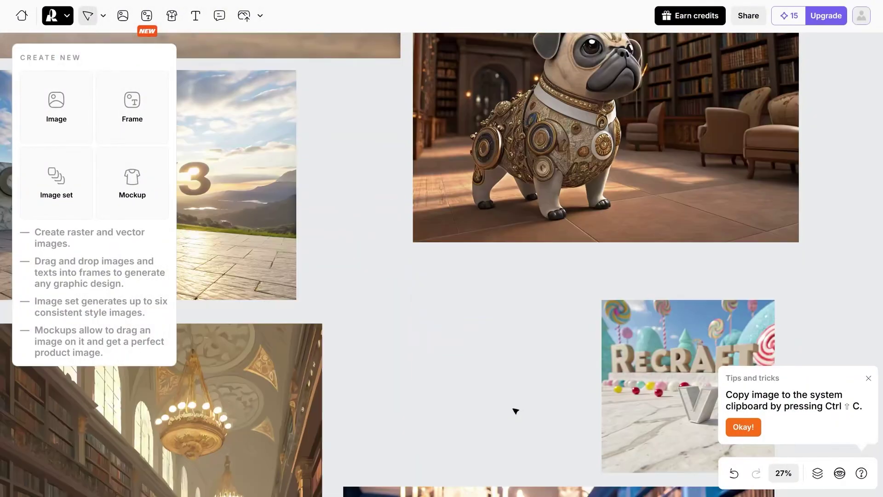
double_click(666, 365)
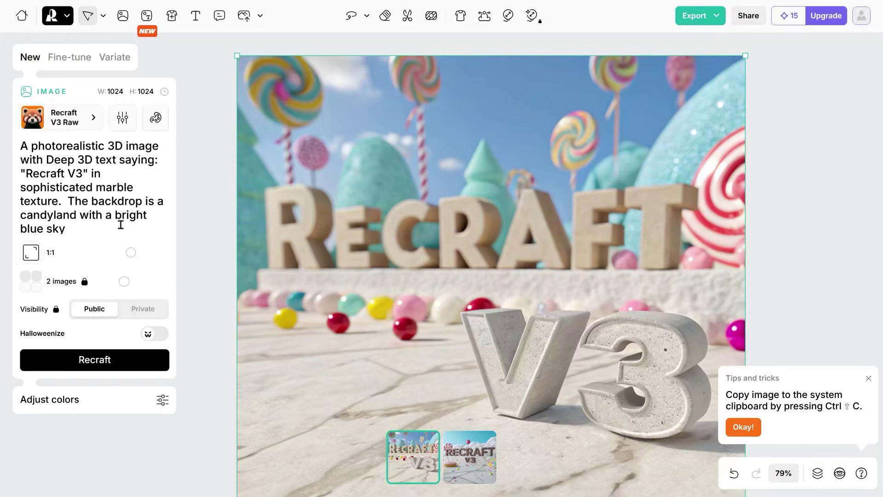
scroll(464, 298, "up", 10)
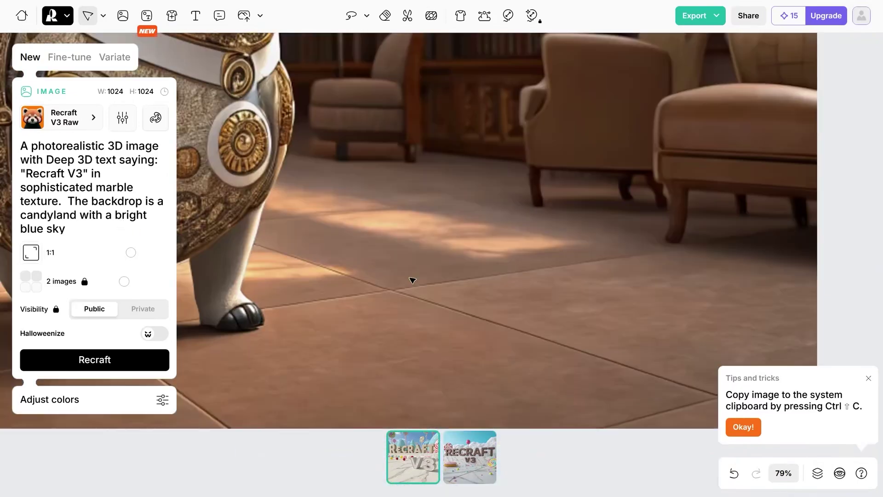
scroll(382, 264, "up", 3)
scroll(353, 258, "down", 10)
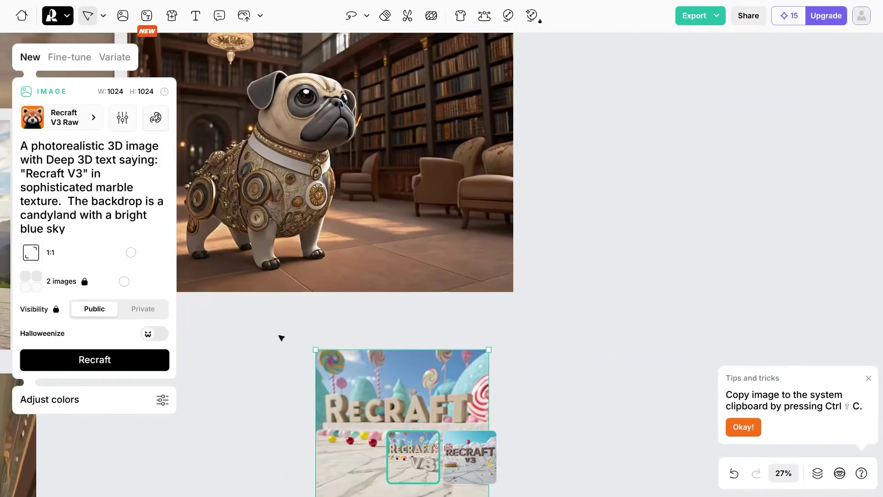
Select the vector art steampunk pug in the library, review its available export formats, and close them without exporting
left_click_drag(253, 319, 778, 203)
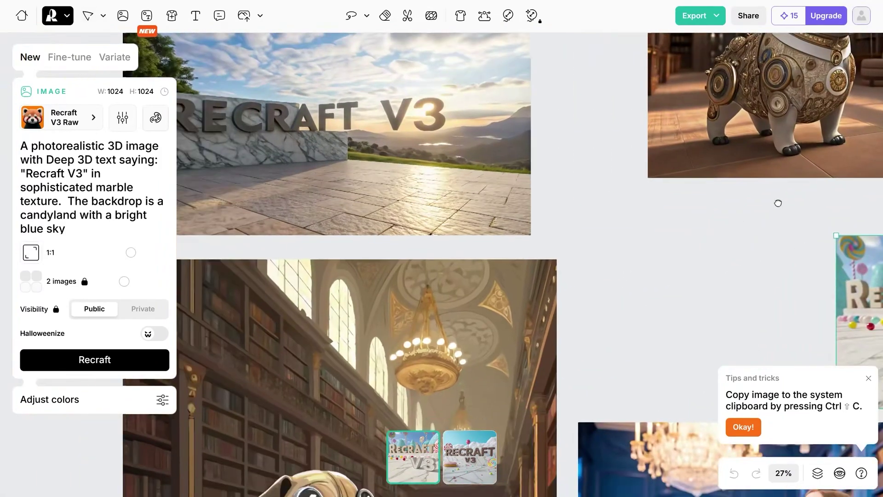
scroll(658, 231, "down", 3)
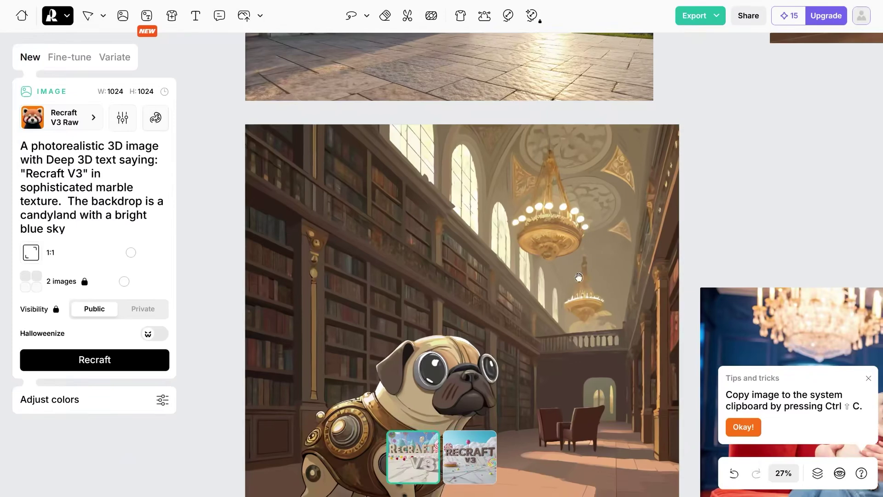
scroll(524, 244, "down", 3)
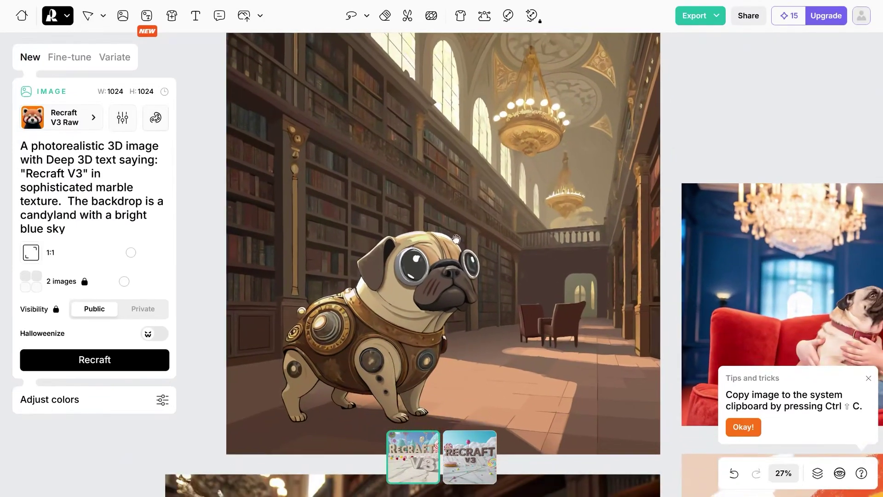
key("v")
left_click(421, 316)
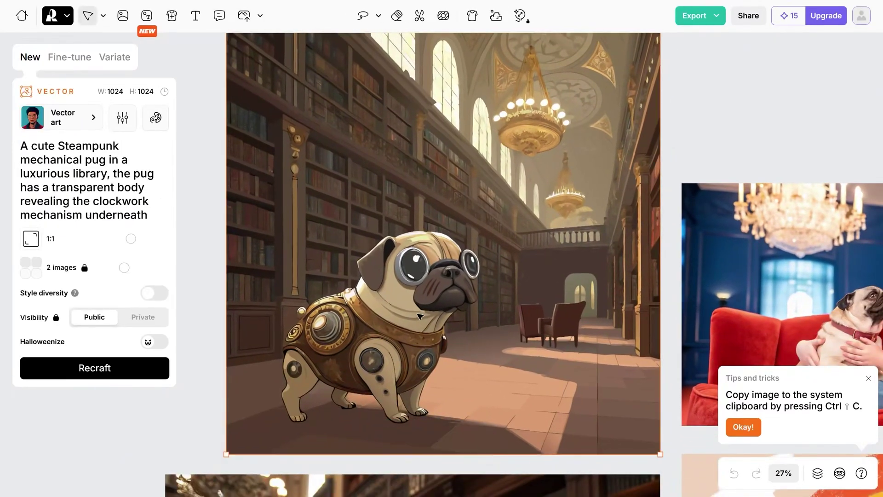
right_click(375, 257)
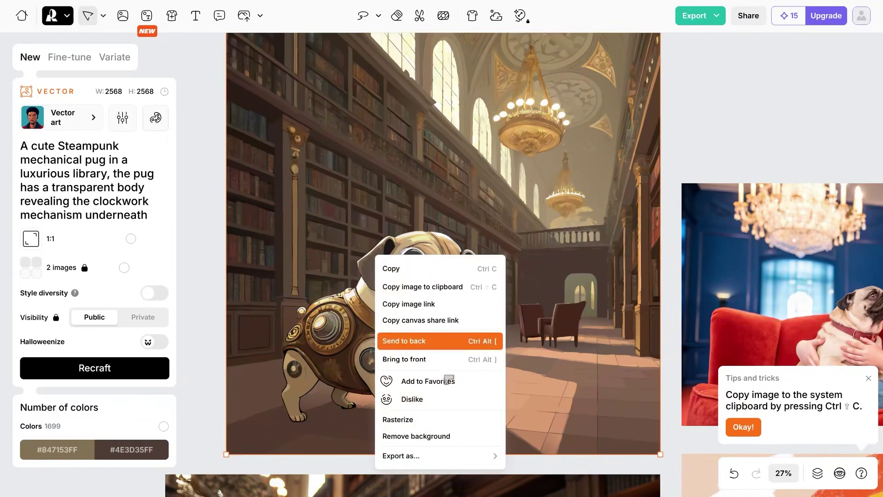
mouse_move(498, 462)
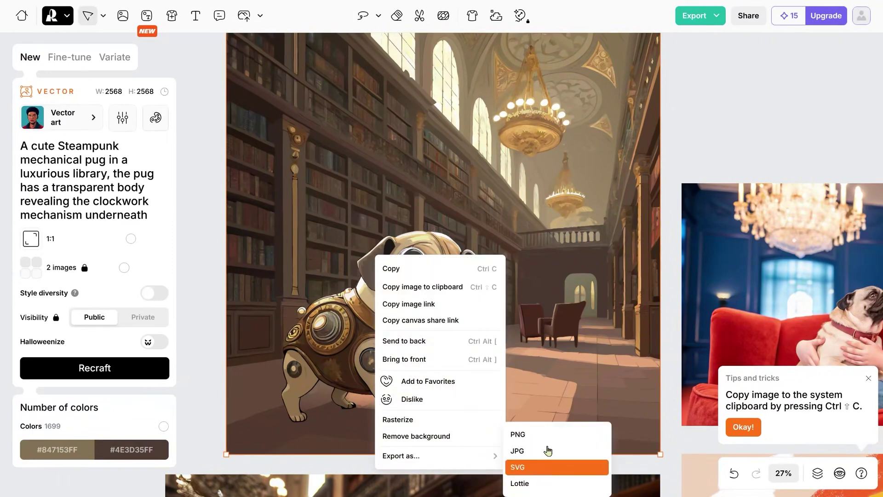
left_click(550, 385)
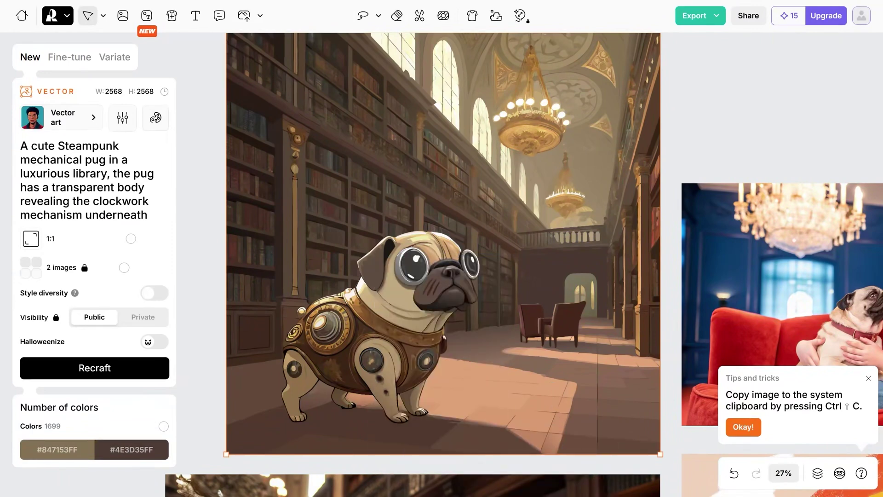
Review the available actions for the "Recraft V3" marble wall image with the sunset landscape, and deselect it
scroll(137, 491, "up", 8)
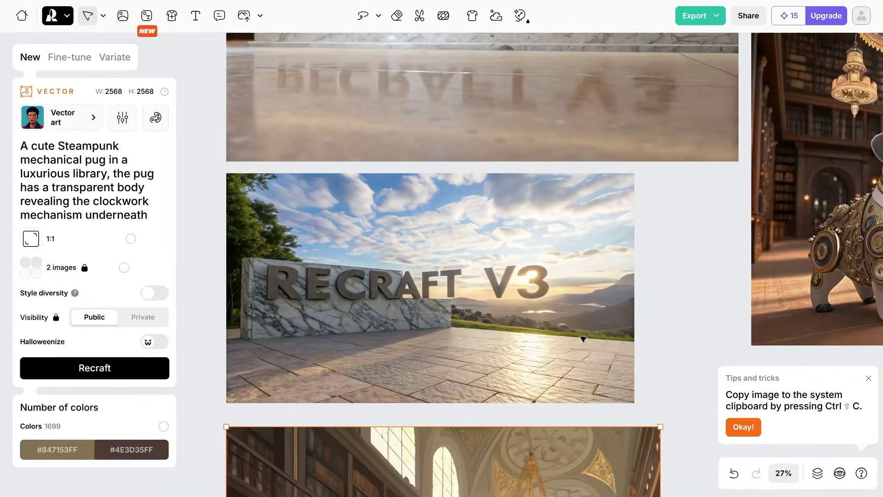
right_click(453, 299)
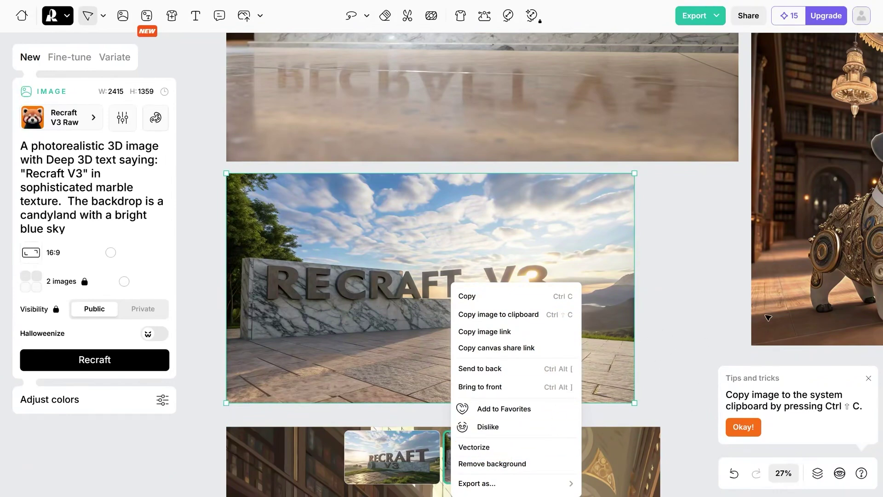
left_click(717, 328)
Select the realistic steampunk pug image with the golden chandeliers and switch it to its second variant
scroll(719, 306, "right", 10)
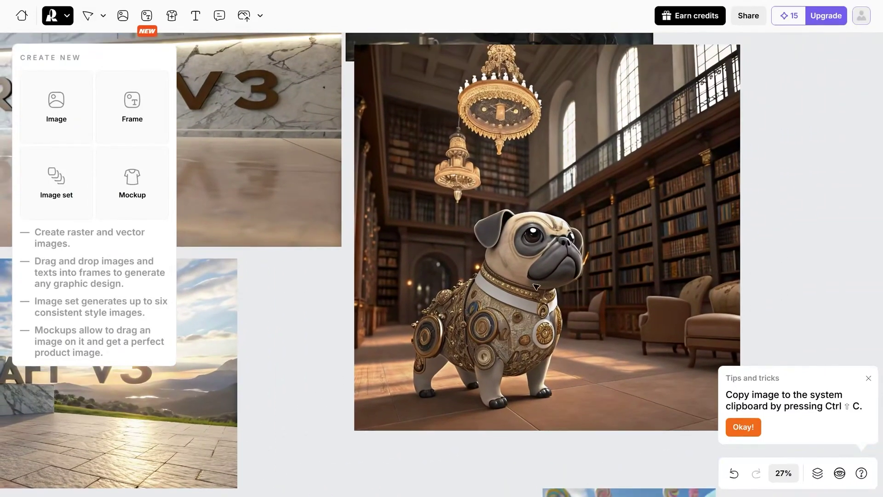
left_click(554, 275)
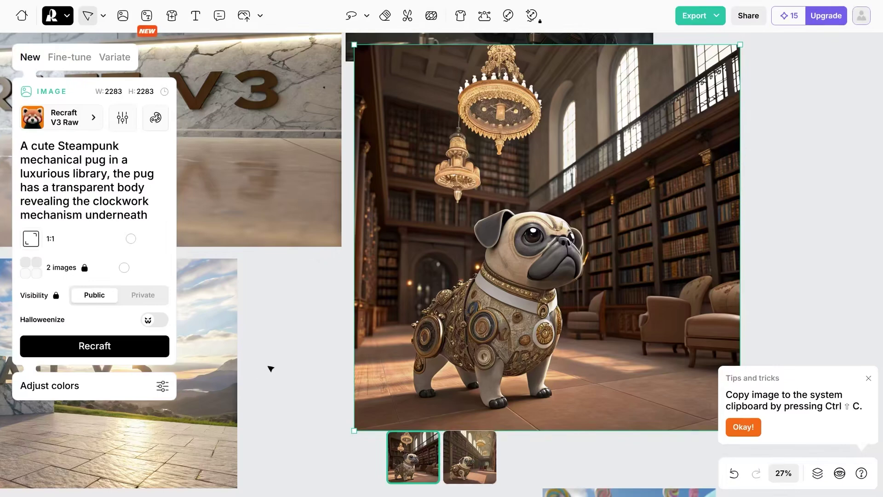
left_click(468, 473)
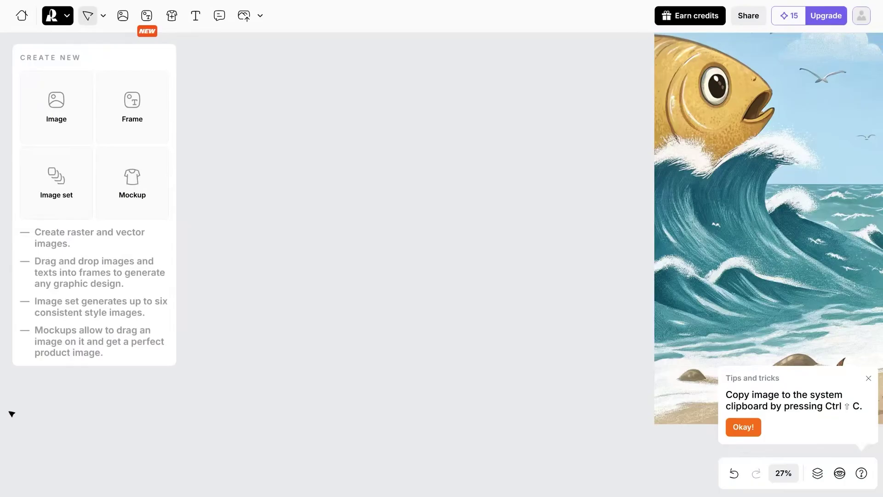
Create a new image on the empty canvas area and set its aspect ratio to 16:9
left_click(59, 109)
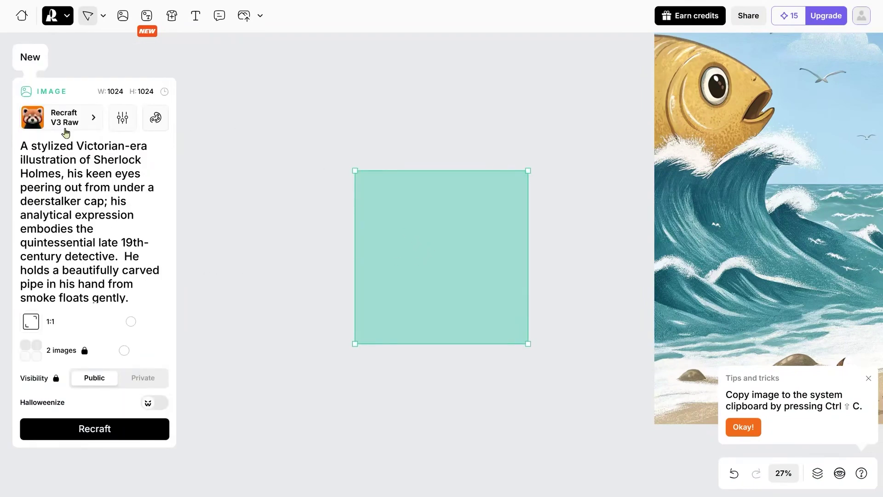
left_click_drag(132, 337, 104, 327)
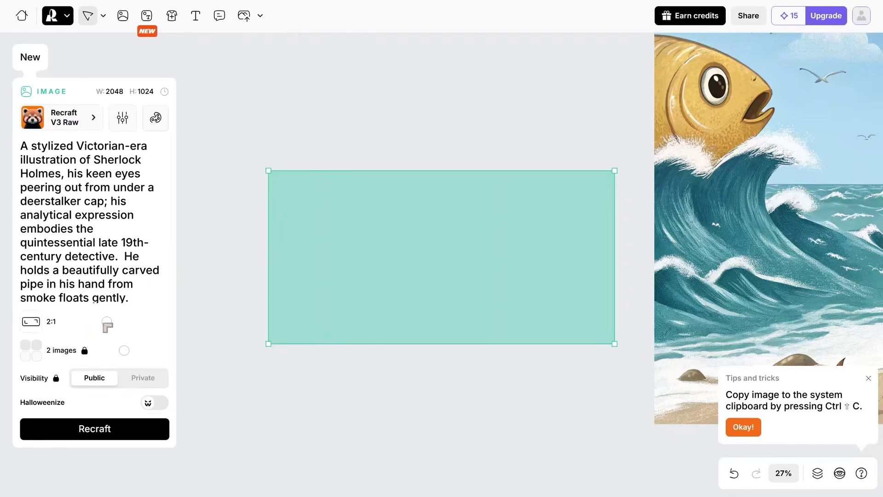
left_click_drag(109, 326, 113, 327)
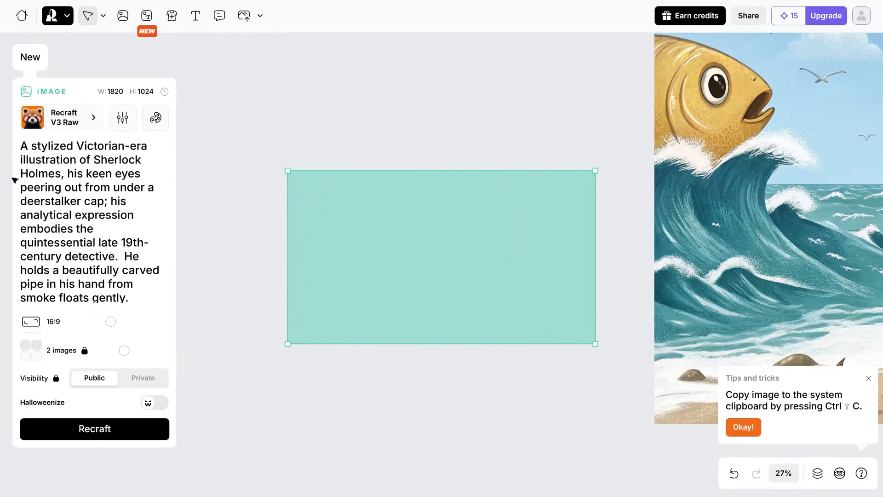
Replace the new image's prompt with "vibrant hummingbird perched on a tree."
key("ctrl+a")
type("'vibrant hummingbird perched on a tree.")
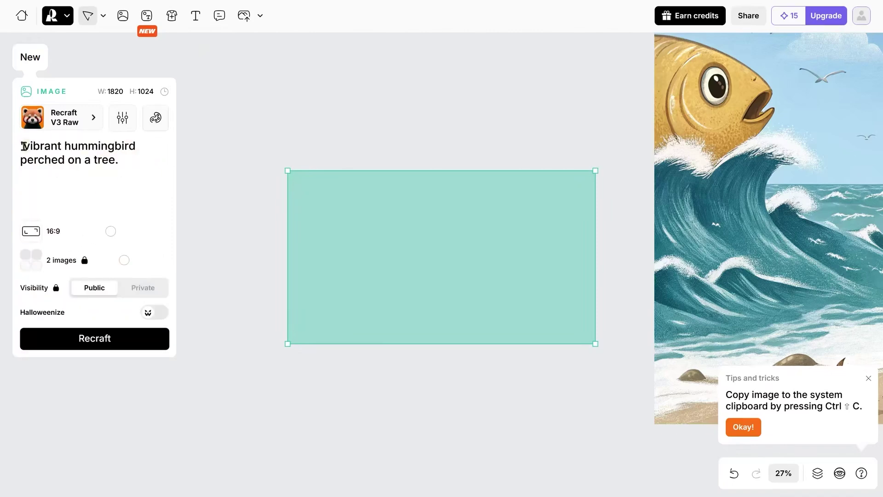
key("BackSpace")
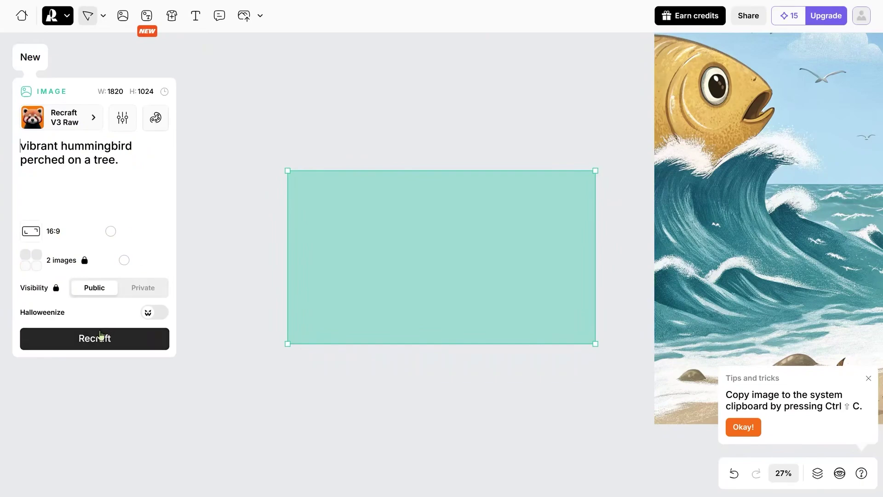
Browse the Recraft V3 styles and apply the Grain illustration style to the hummingbird image
left_click(77, 125)
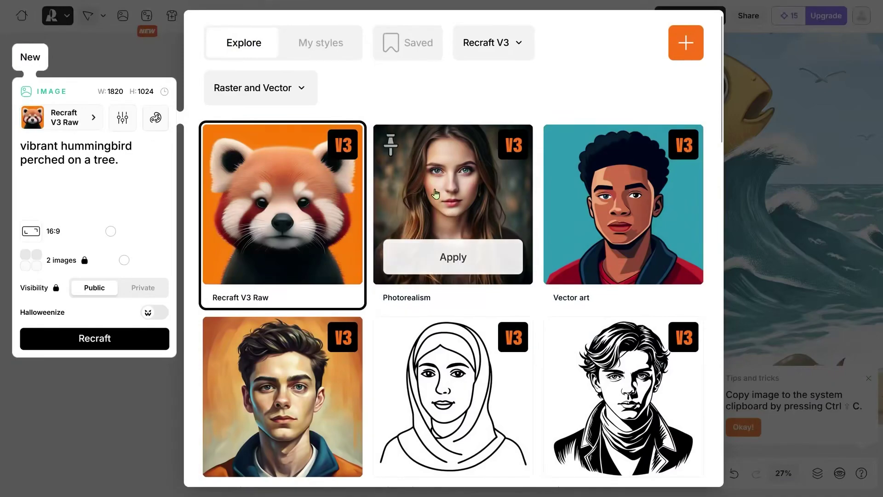
scroll(444, 221, "down", 6)
scroll(414, 198, "down", 2)
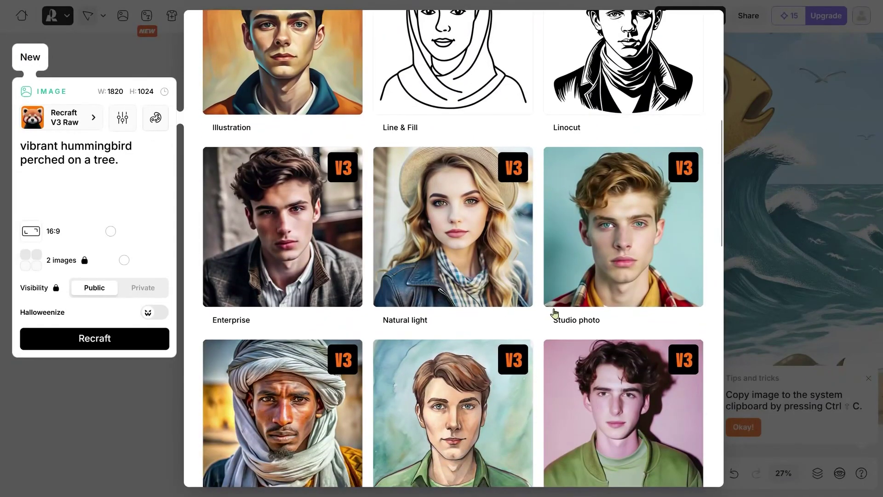
scroll(548, 311, "down", 6)
scroll(482, 299, "down", 3)
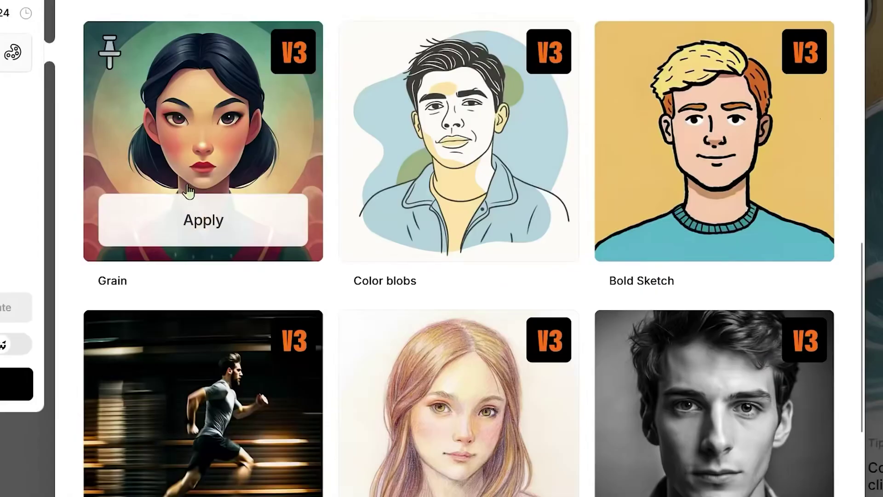
left_click(217, 219)
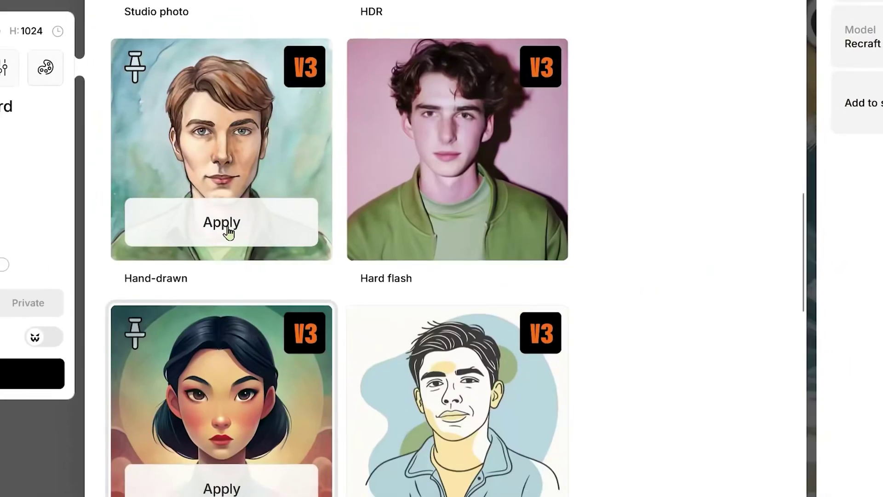
scroll(249, 237, "up", 4)
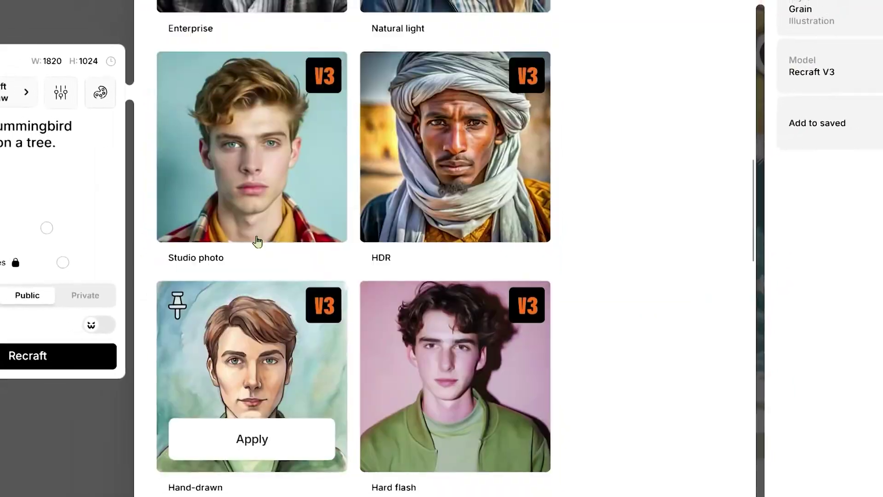
scroll(258, 242, "down", 3)
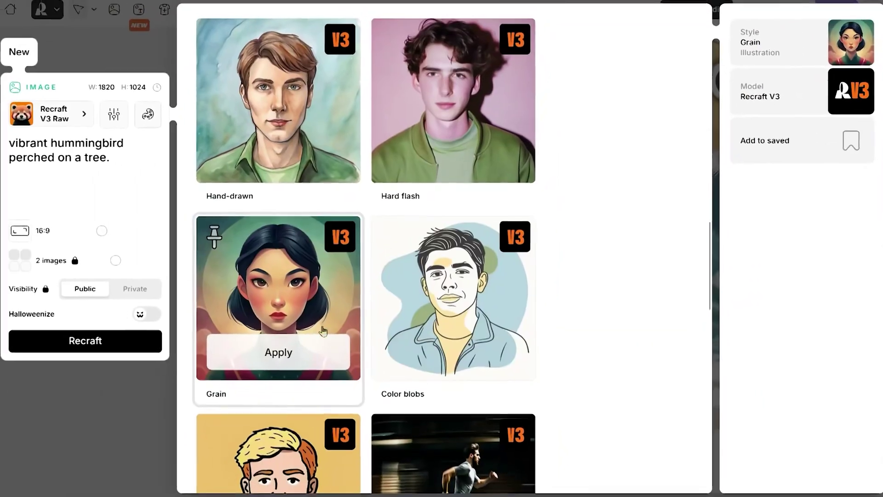
left_click(278, 438)
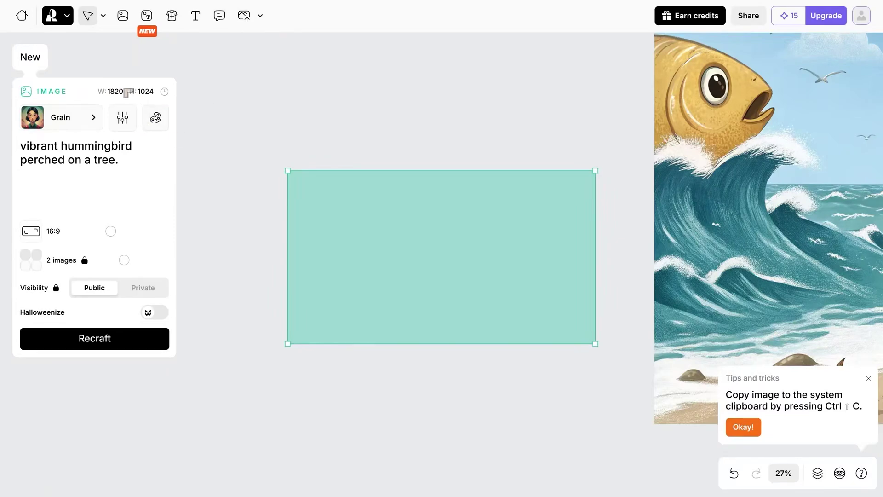
Check the image's exclusion settings and apply the preset colour palette running from dark blue to dark red
left_click(123, 122)
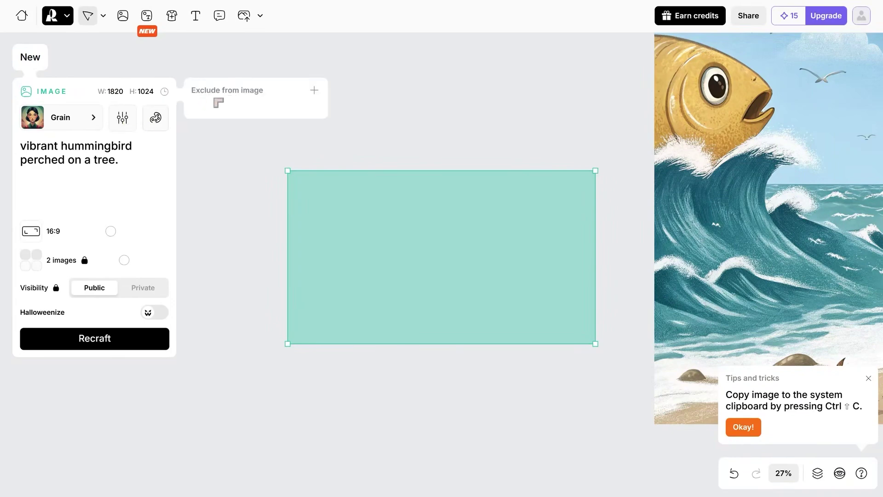
left_click(155, 118)
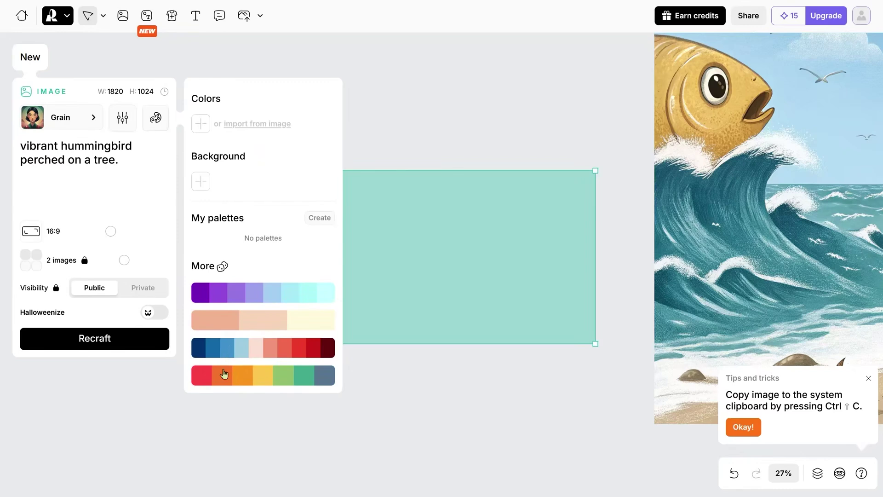
left_click(254, 352)
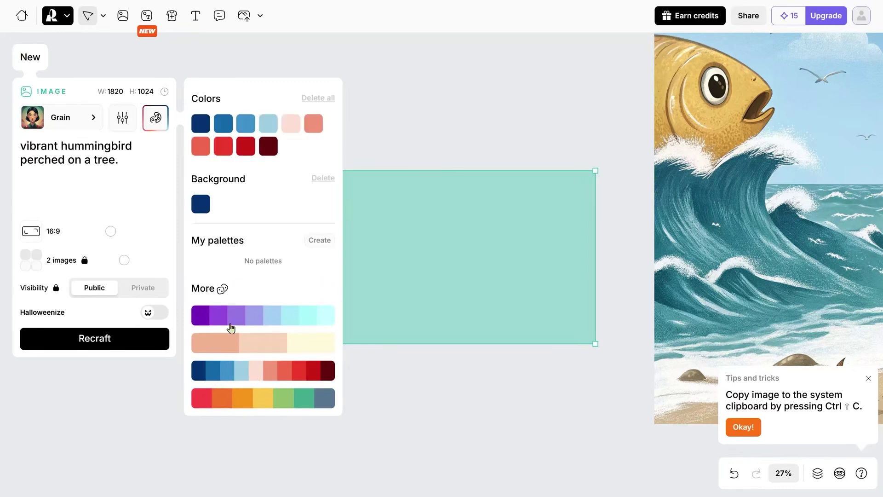
Generate the hummingbird images, compare both variants and keep the first one
left_click(101, 339)
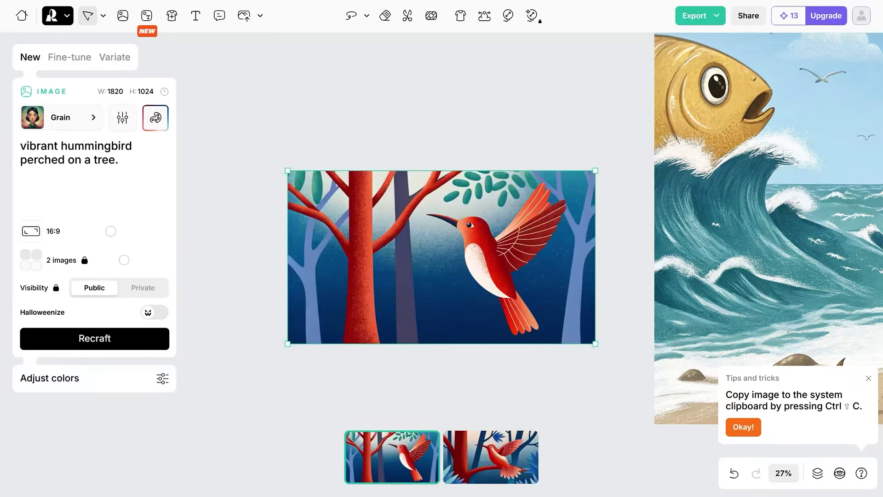
left_click(522, 474)
left_click(393, 466)
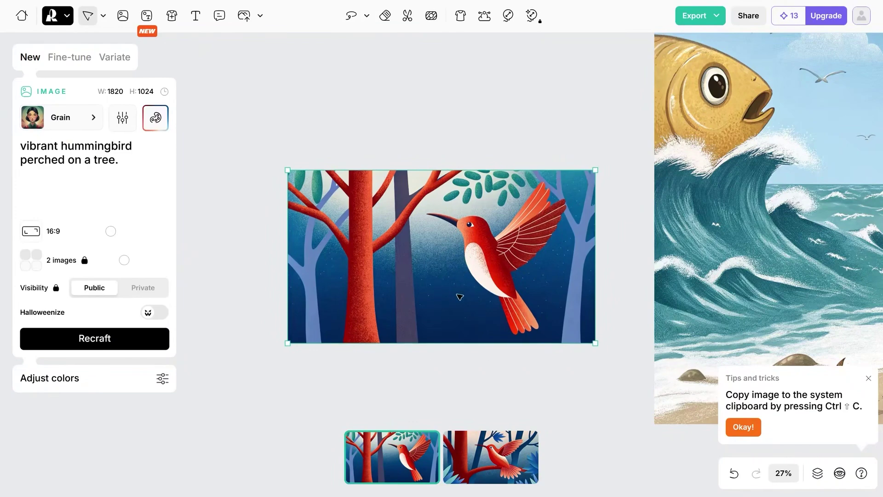
Reposition the hummingbird image, enlarge it to 2493 × 1402, and overlay the white text "hummingboy" in JetBrains Mono ExtraBold near its lower-left corner
left_click_drag(455, 258, 398, 173)
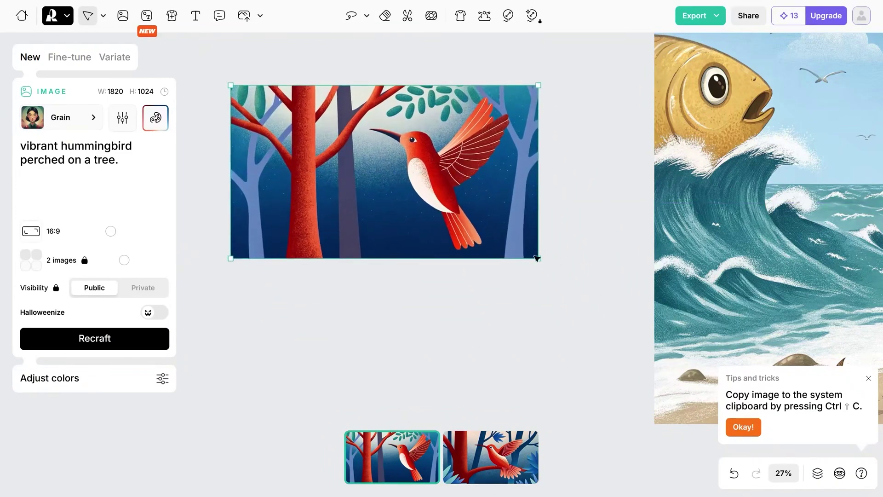
left_click_drag(540, 260, 518, 323)
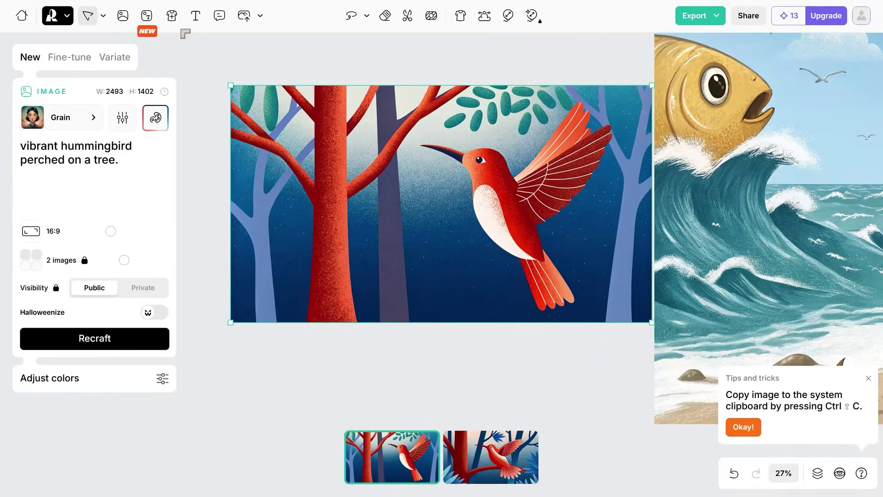
left_click(196, 18)
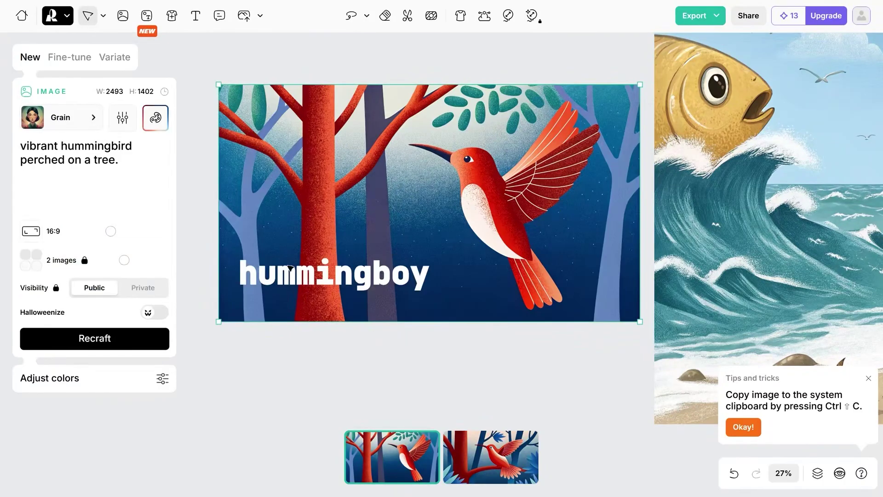
left_click(290, 276)
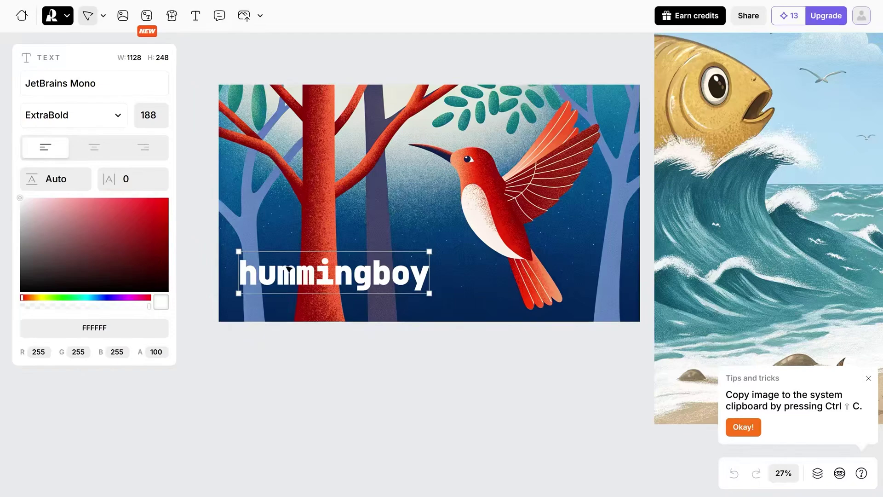
Preview the second hummingbird variant behind the "hummingboy" text and switch back to the first one
left_click(376, 180)
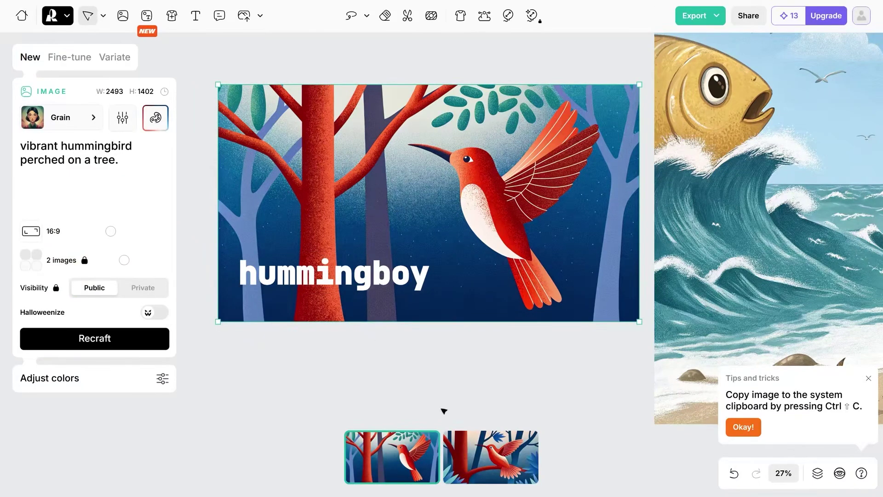
left_click(487, 469)
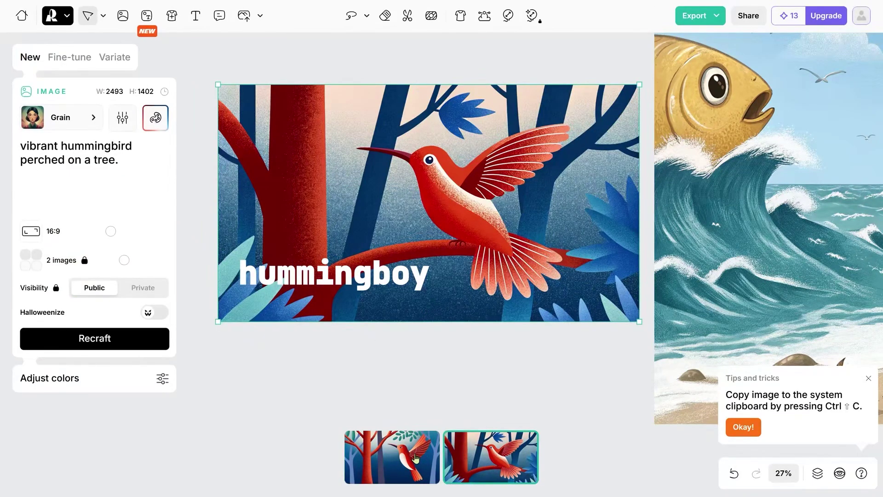
left_click(415, 458)
Fine-tune the second hummingbird variant using the prompt "tropical parrot perched on a tree." and the similarity "A little bit similar"
left_click(74, 60)
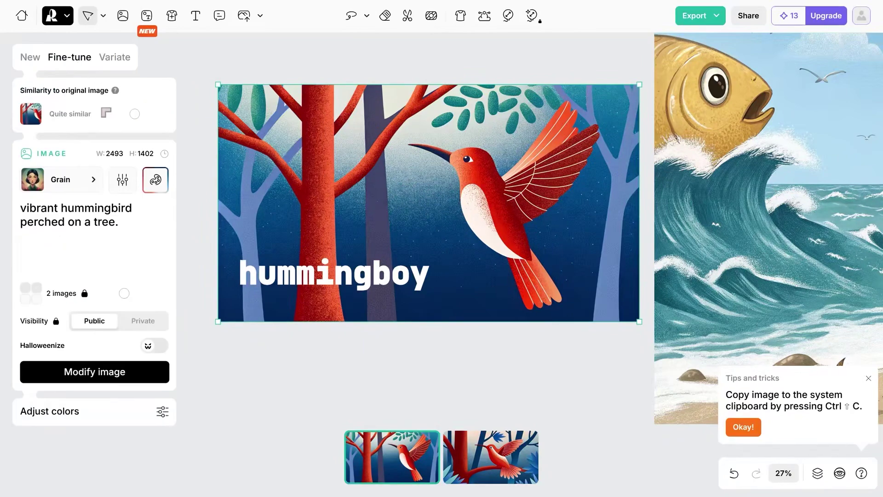
left_click(503, 451)
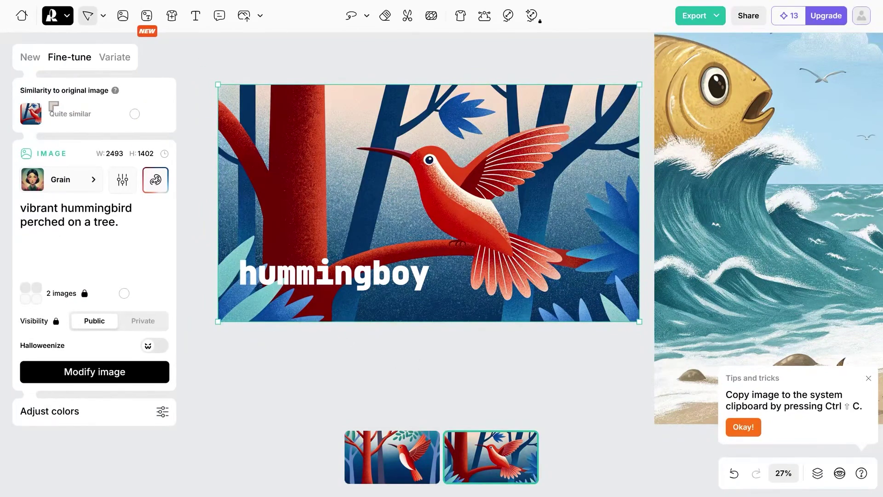
left_click_drag(134, 115, 141, 115)
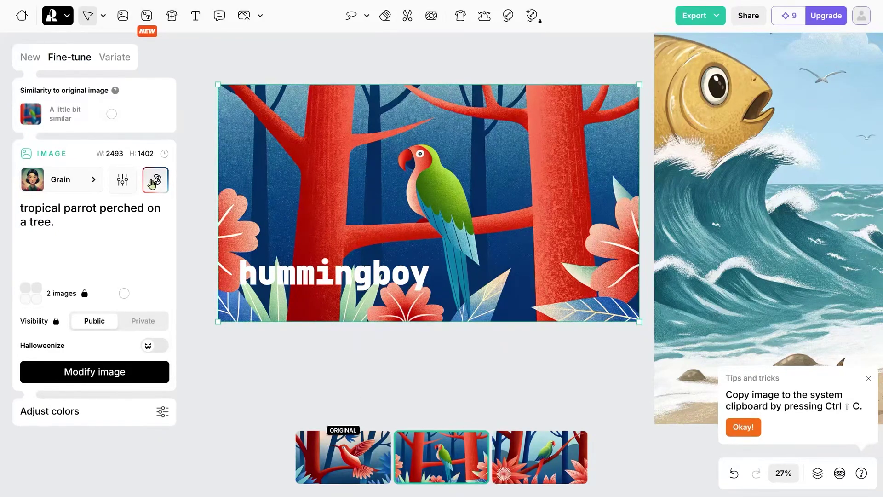
mouse_move(112, 114)
left_mouse_down()
mouse_move(130, 115)
mouse_move(111, 115)
left_mouse_up()
Replace "humming" in the overlay text with "parrot" to make it "parrotboy"
left_click(287, 285)
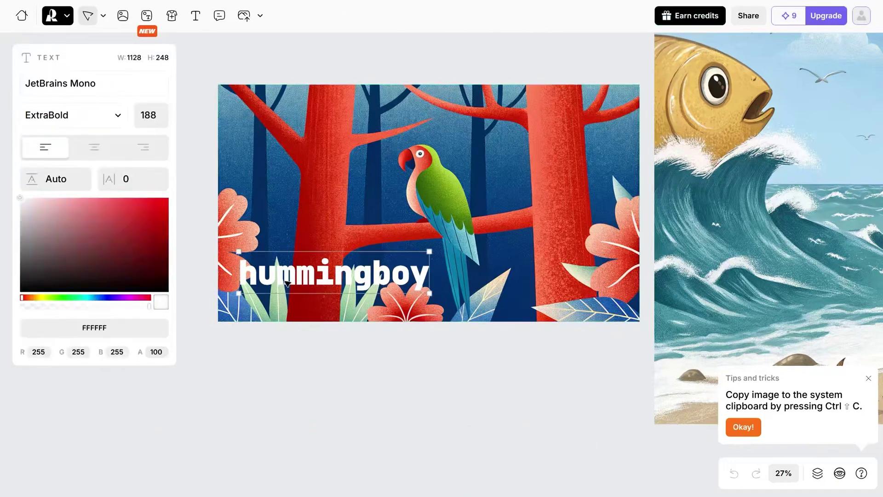
double_click(317, 288)
left_click_drag(353, 279, 262, 277)
left_click_drag(369, 274, 178, 276)
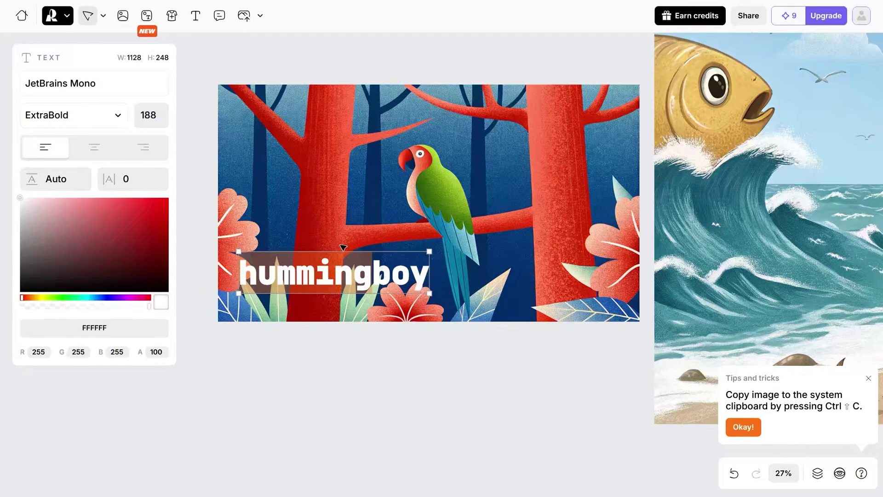
type("par")
type("rot")
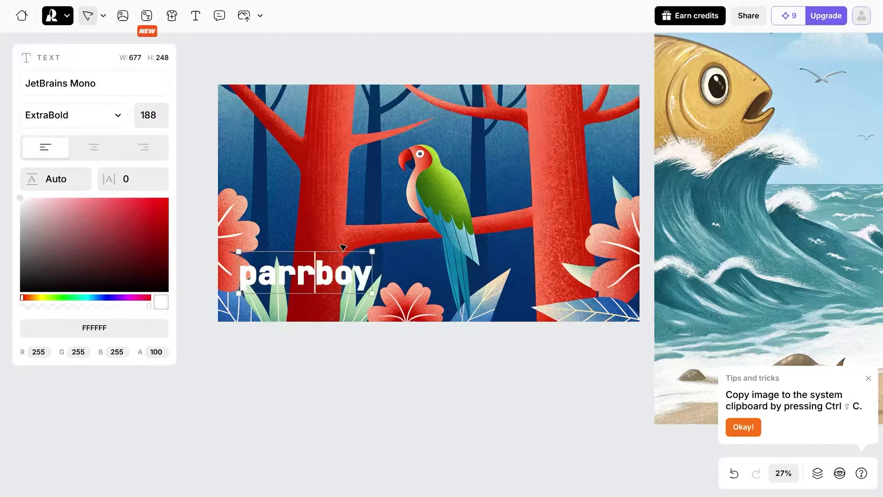
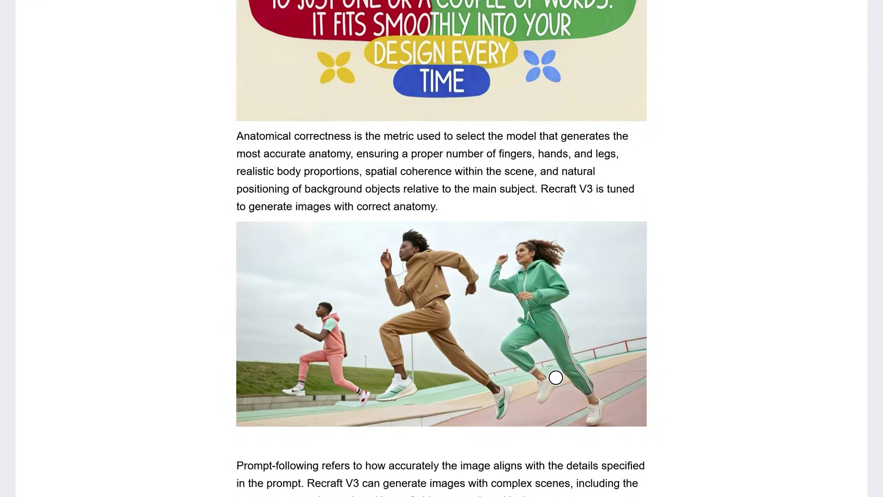
Read the Recraft V3 article on anatomy, prompt following, aesthetics, text positioning, style control and the API
scroll(556, 378, "down", 7)
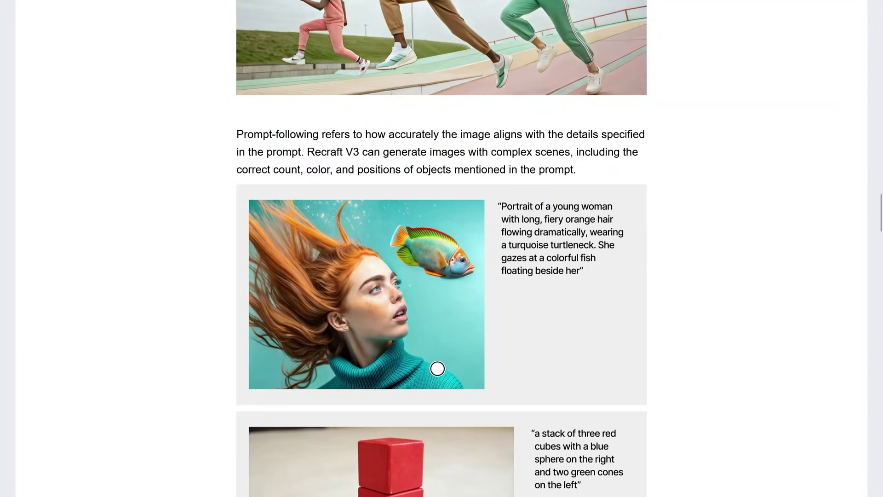
scroll(436, 369, "down", 3)
scroll(438, 368, "down", 9)
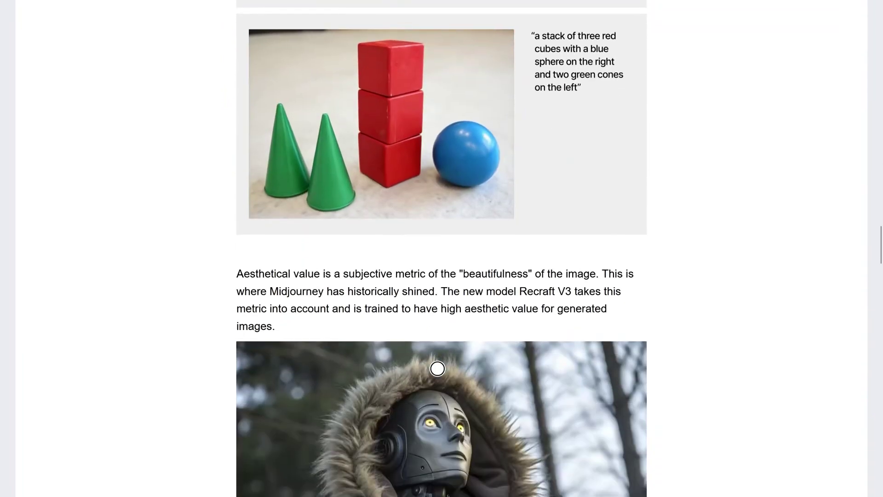
scroll(437, 368, "down", 12)
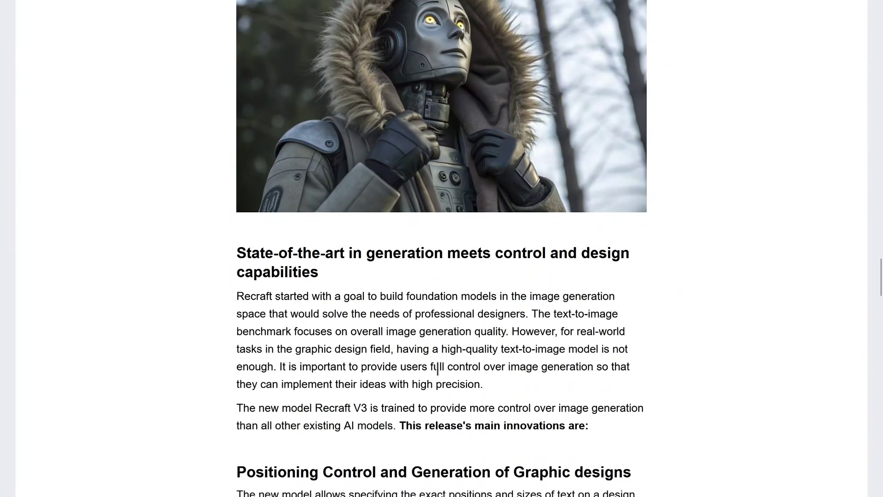
scroll(437, 369, "down", 8)
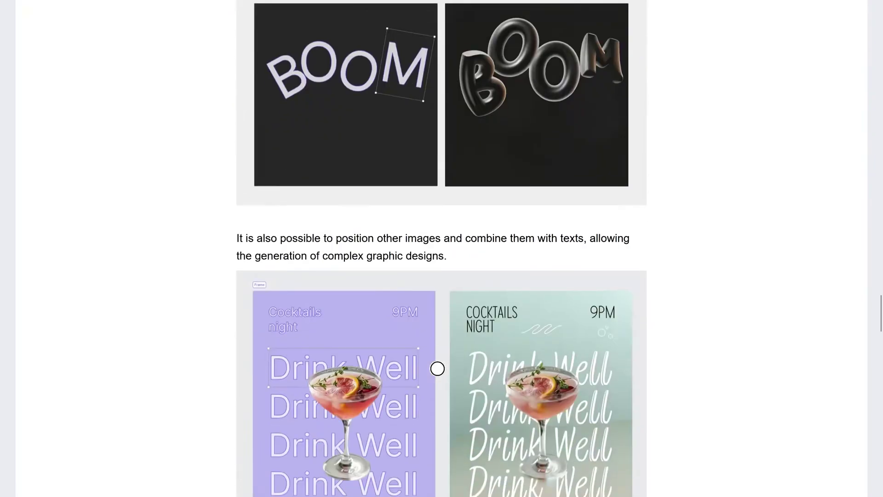
scroll(437, 369, "up", 7)
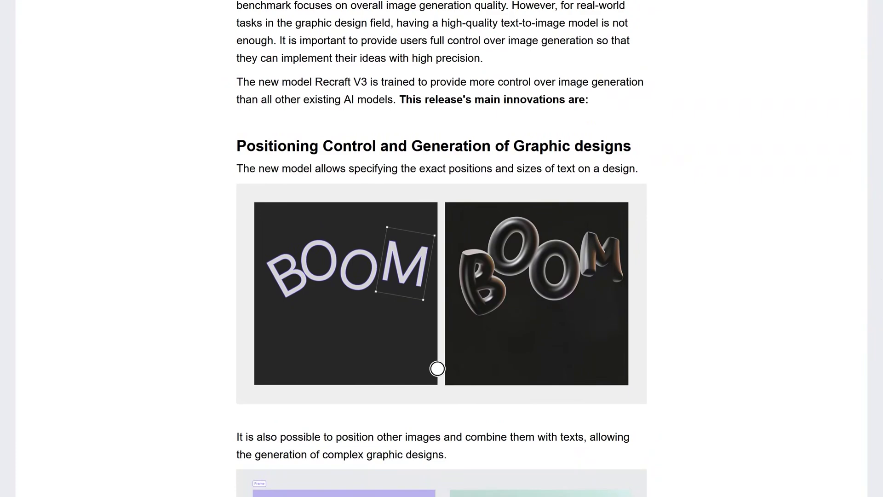
scroll(438, 367, "down", 3)
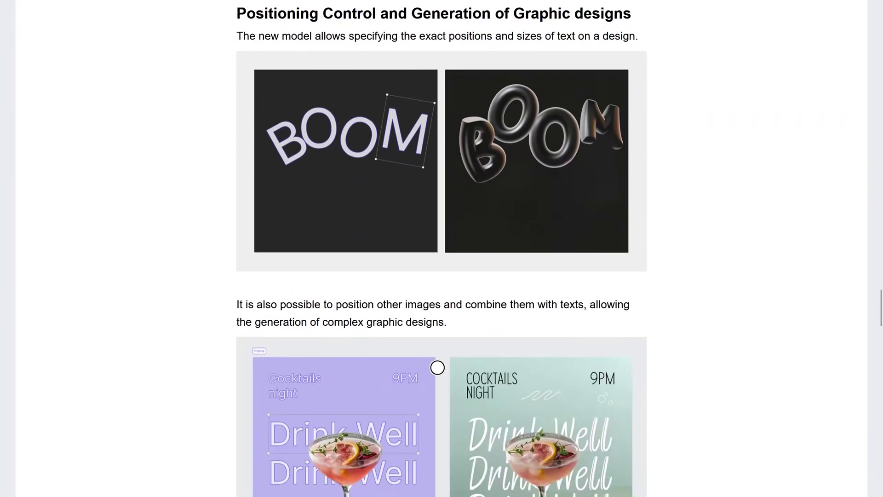
scroll(437, 368, "up", 3)
scroll(437, 368, "down", 12)
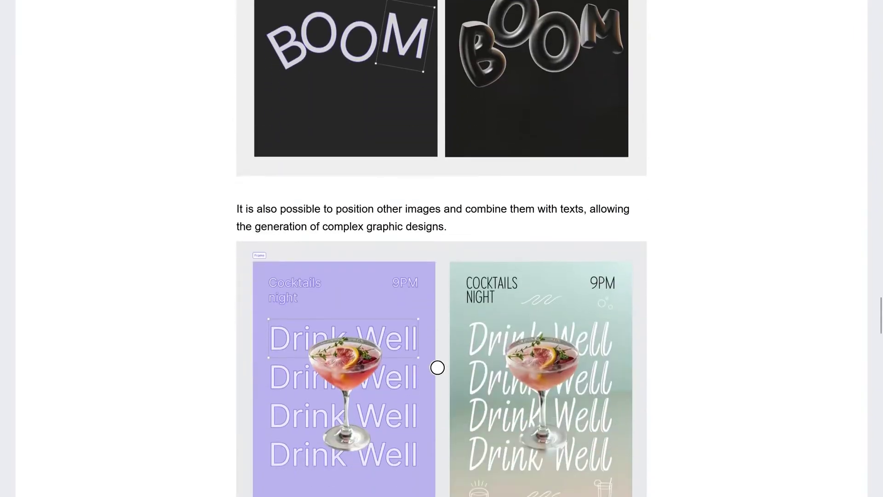
scroll(438, 368, "down", 12)
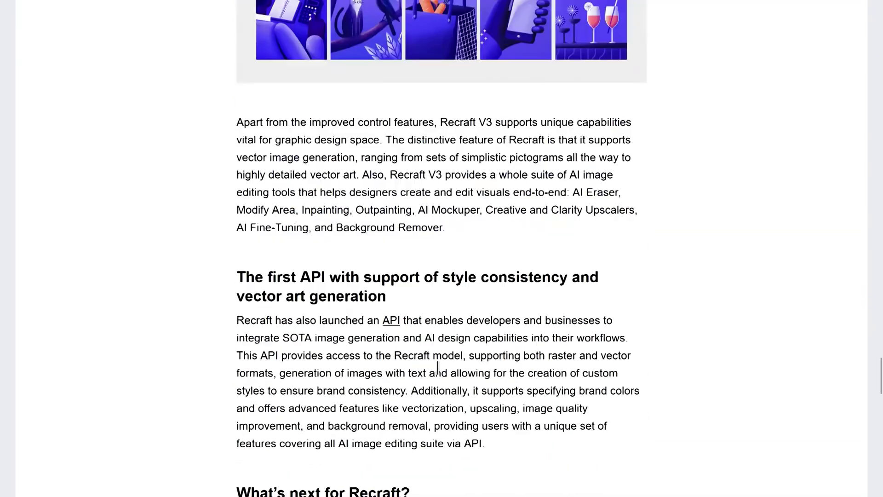
scroll(438, 367, "down", 3)
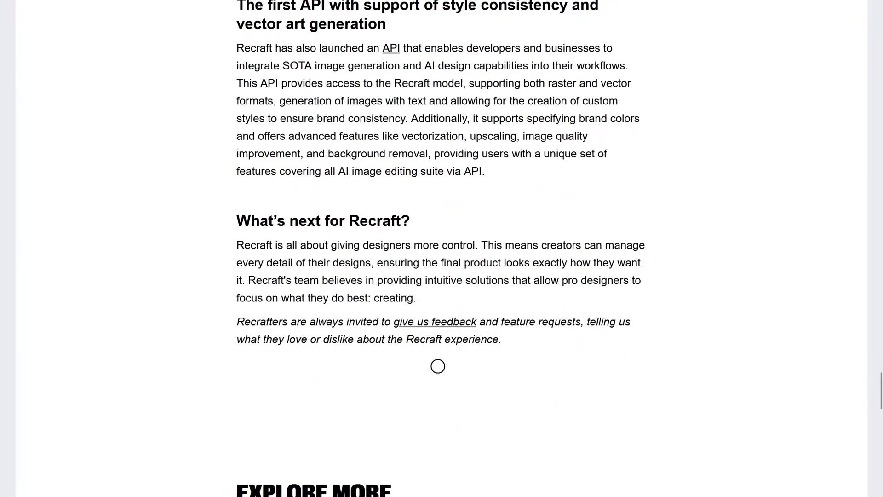
scroll(432, 364, "up", 12)
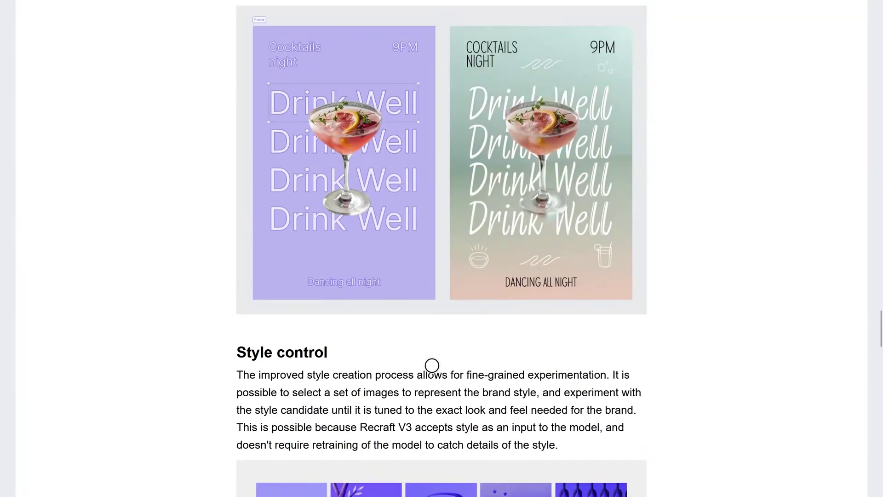
scroll(432, 366, "up", 2)
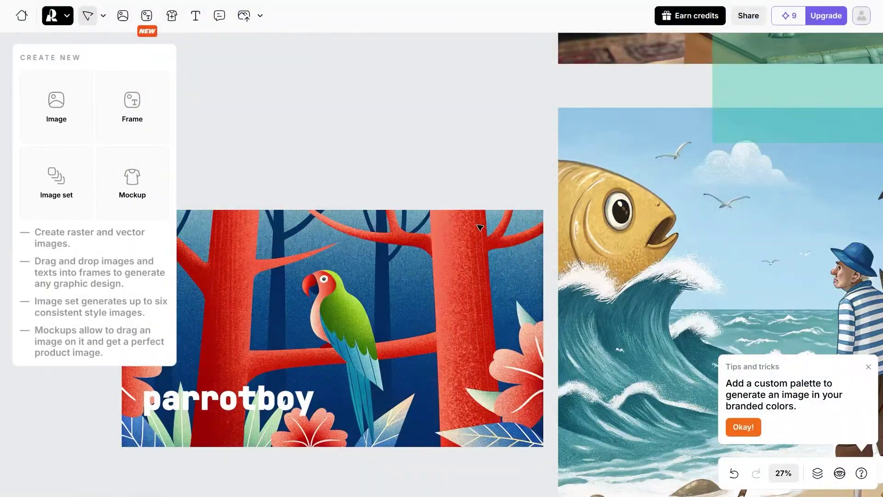
Select the maritime scene with the golden fish, compare both of its variants and keep the first one
left_click(686, 247)
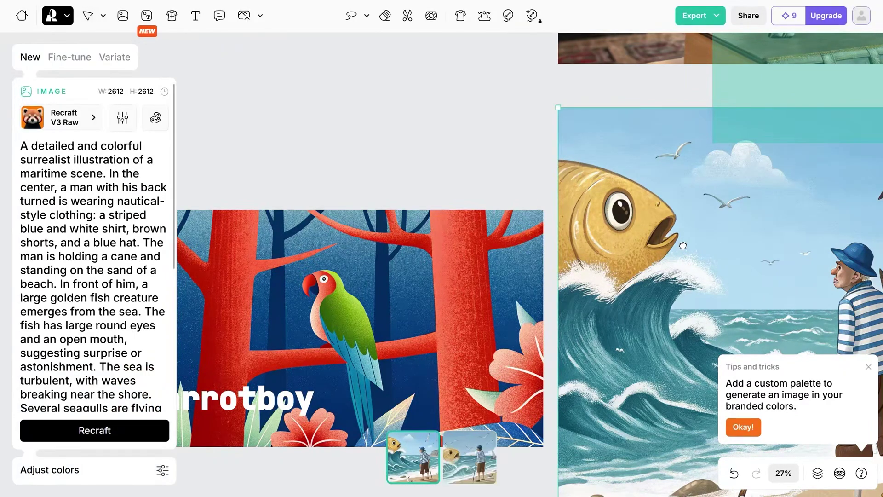
left_click_drag(686, 247, 400, 214)
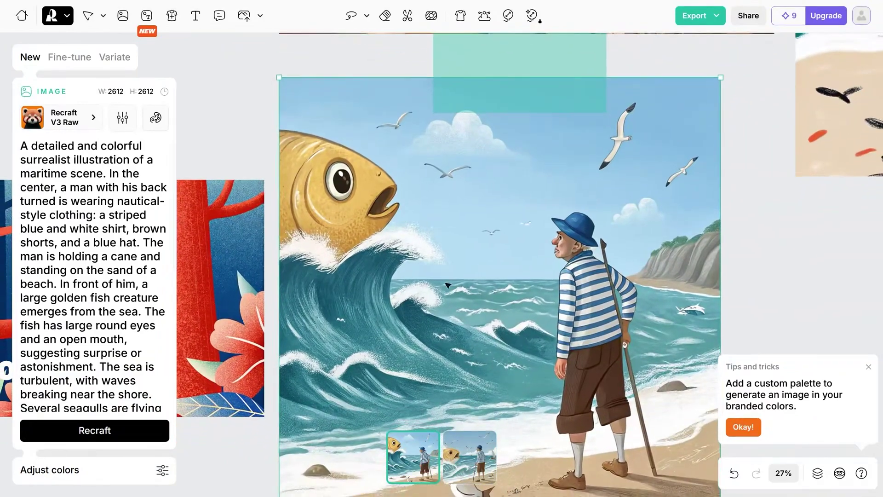
left_click(467, 471)
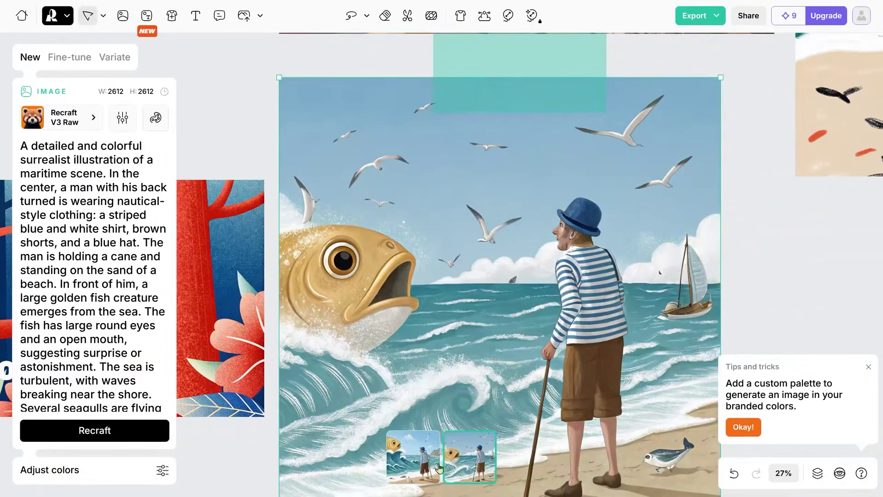
left_click(408, 462)
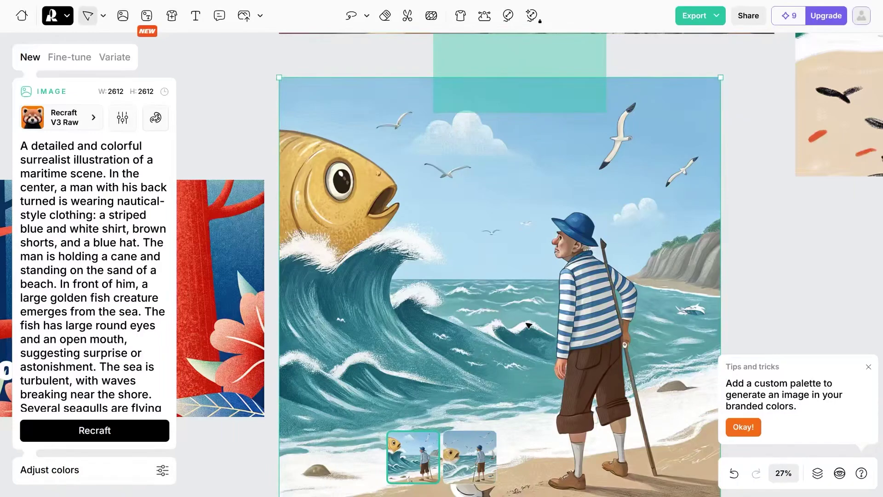
Delete the green square overlapping the "LIL PUGGY" image and the maritime scene
scroll(490, 325, "down", 7)
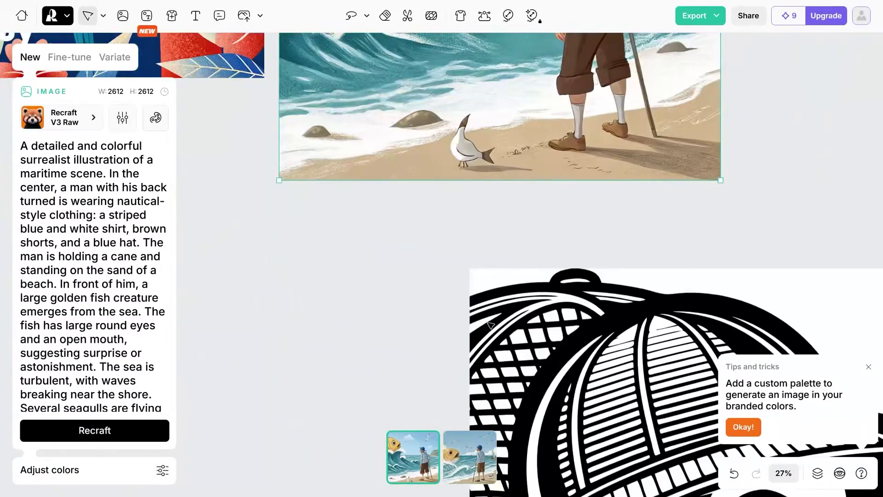
scroll(511, 336, "up", 9)
scroll(499, 316, "up", 5)
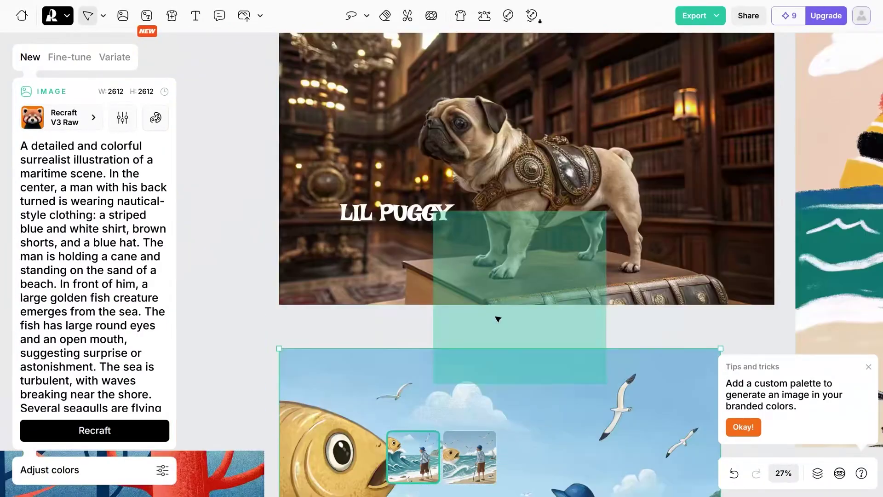
left_click(499, 316)
key("Delete")
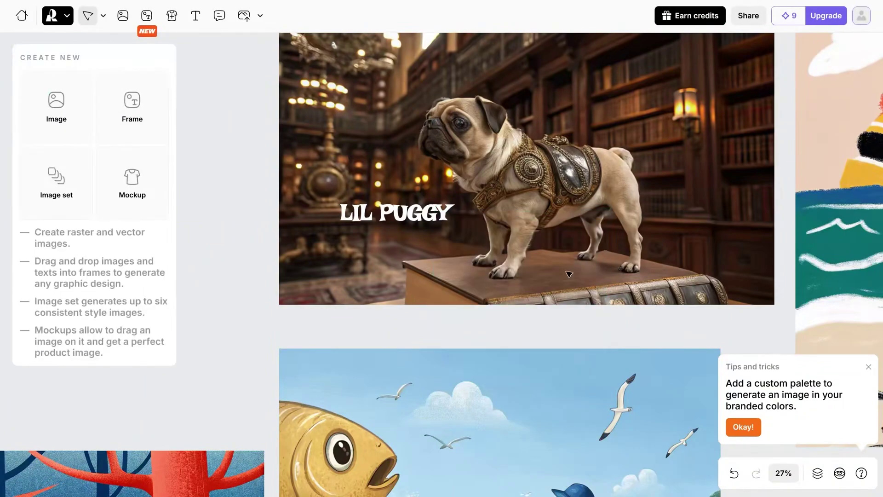
Examine the cartoon pug in the library and the photo of the girl holding a pug on the canvas
scroll(547, 290, "up", 3)
scroll(547, 290, "up", 9)
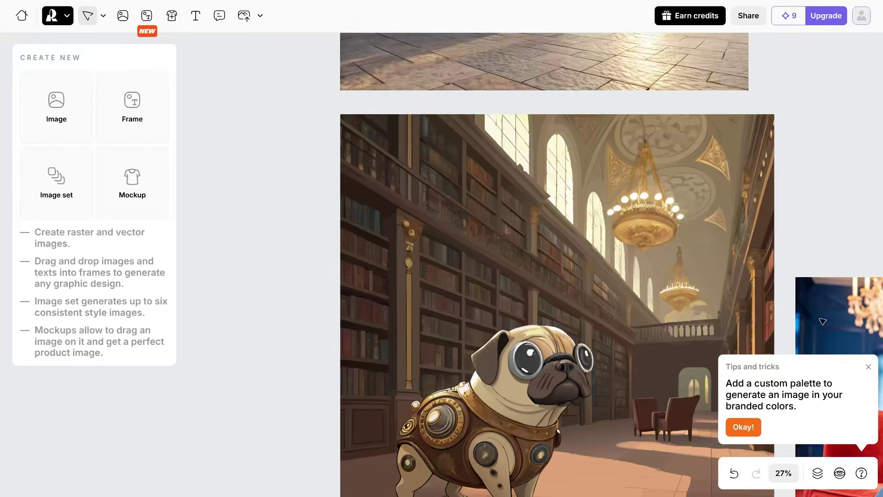
left_click_drag(835, 315, 708, 311)
scroll(707, 311, "right", 9)
scroll(708, 311, "down", 3)
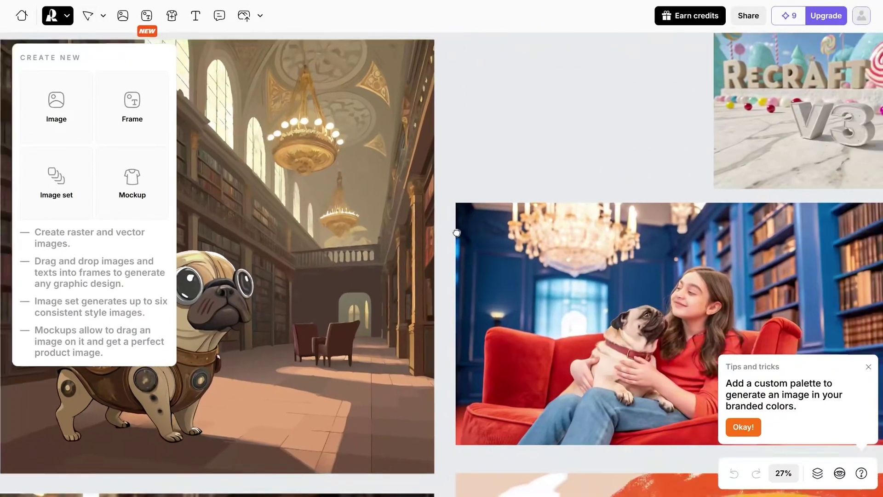
key("v")
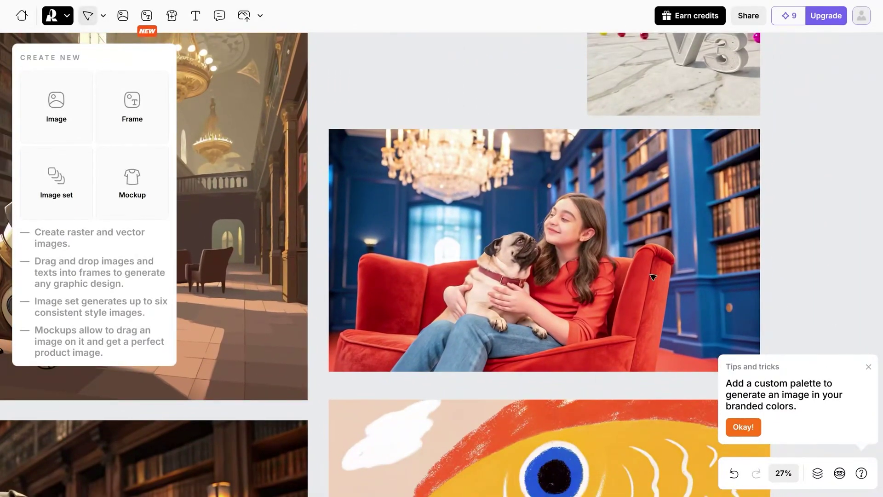